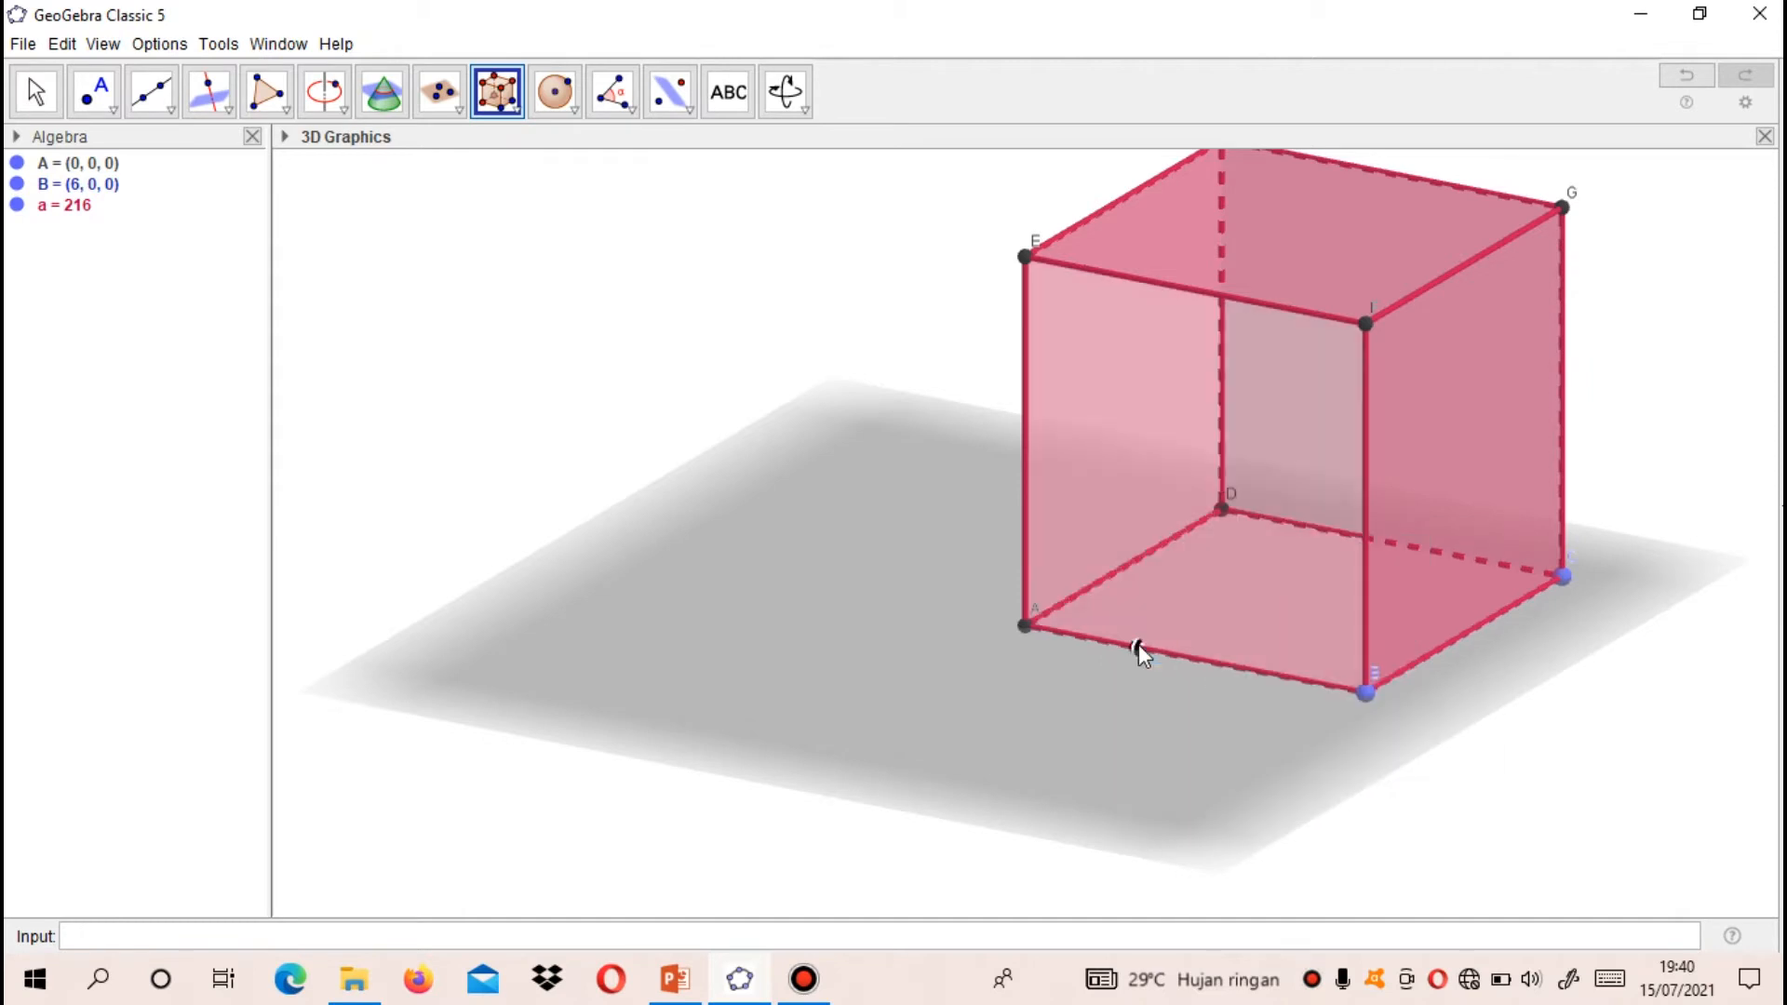
Hide the cube's faces ABCD, BCGF, ADHE, EFGH and CDHG so that only its edges are displayed.
{"action": "right_click", "coordinate": [1210, 587]}
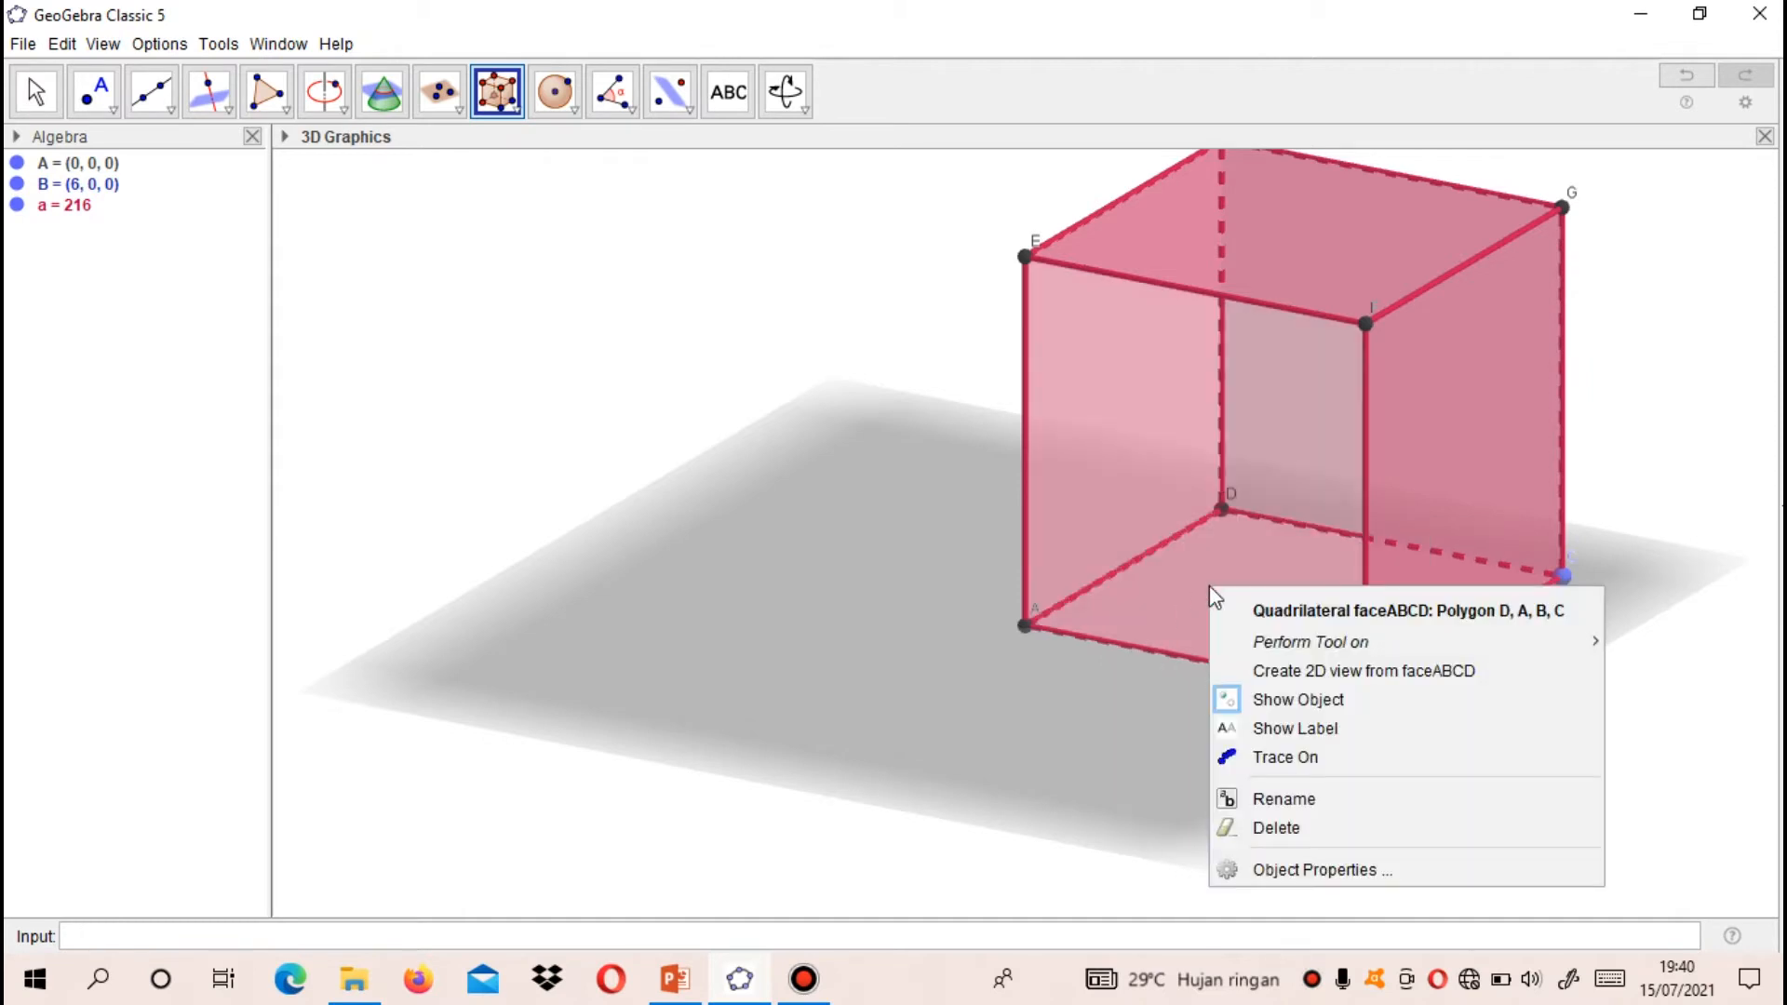
{"action": "left_click", "coordinate": [1222, 707]}
{"action": "right_click", "coordinate": [1426, 430]}
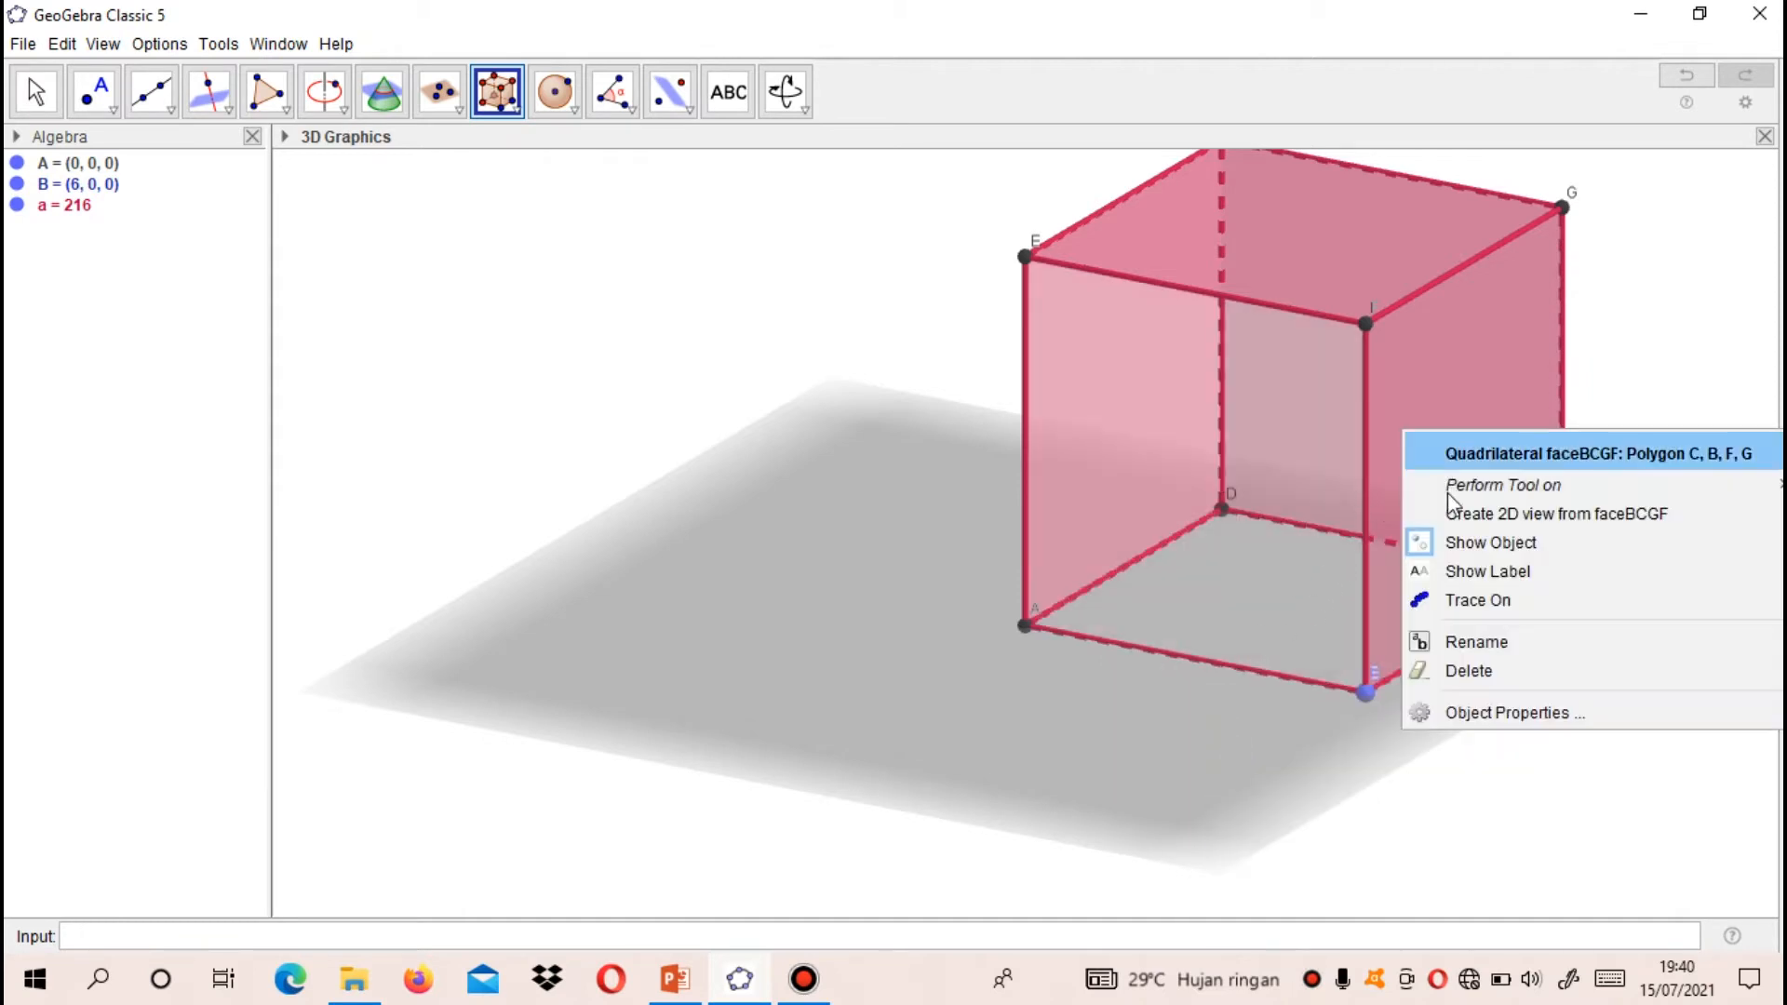
{"action": "left_click", "coordinate": [1444, 541]}
{"action": "right_click", "coordinate": [1087, 377]}
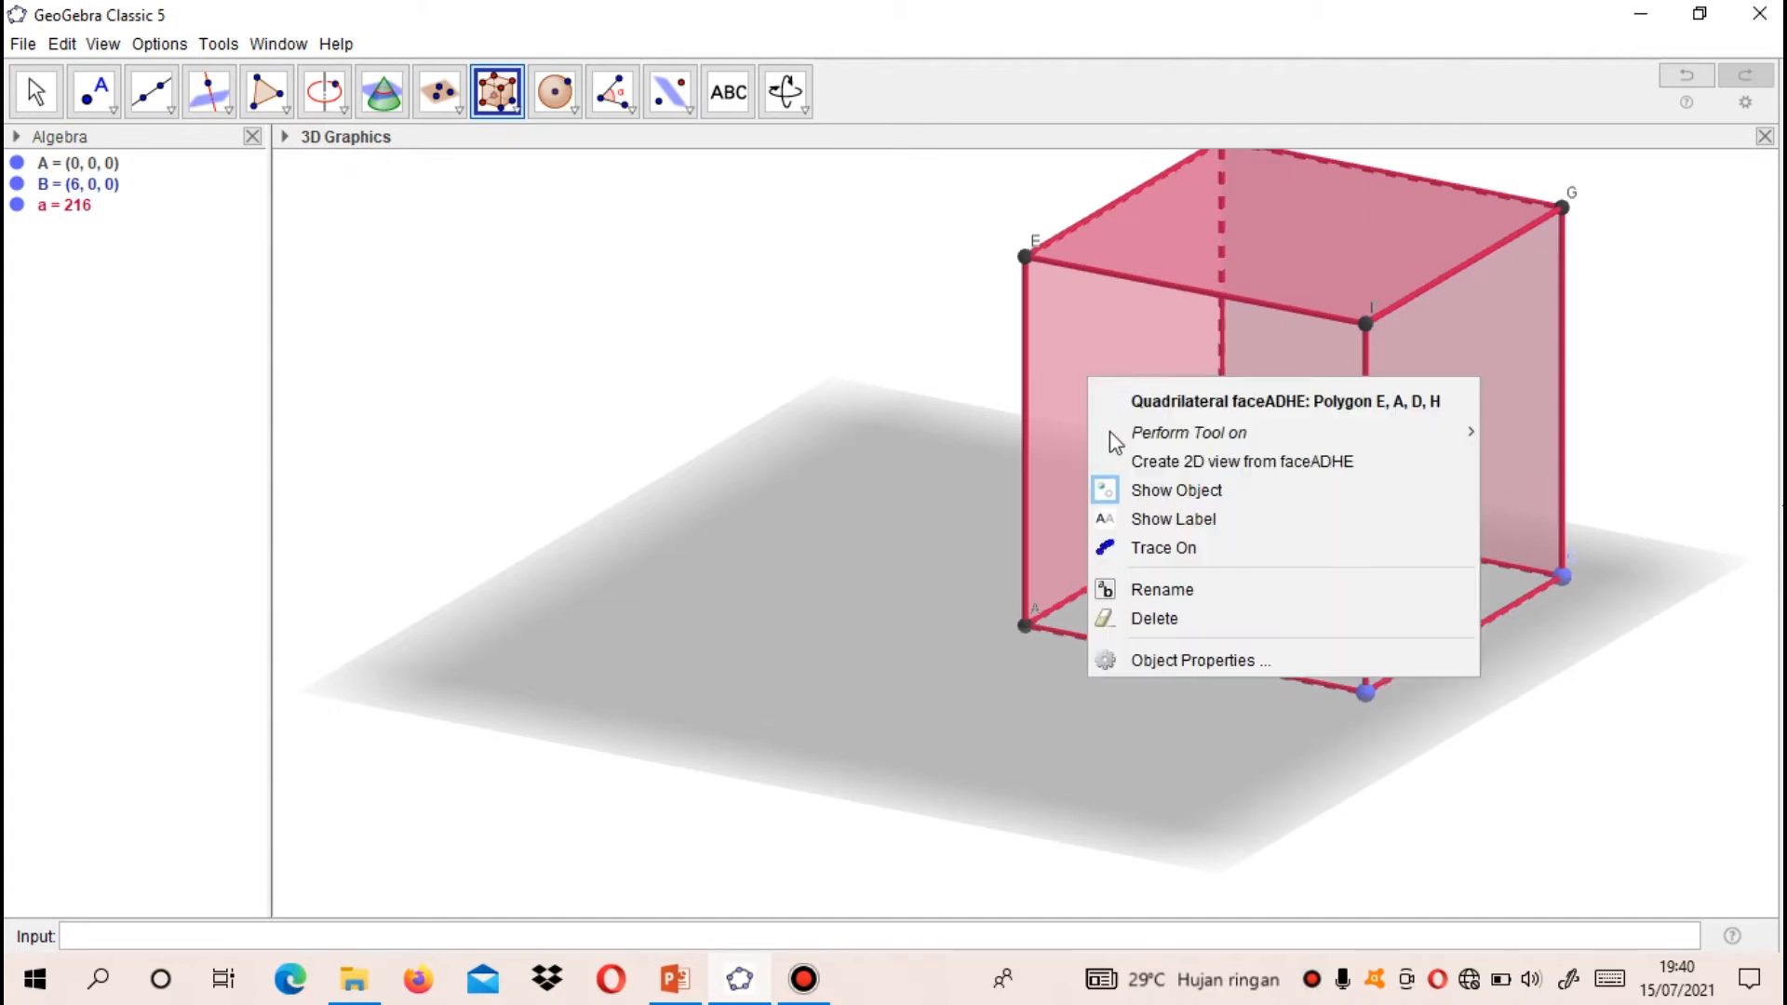
{"action": "left_click", "coordinate": [1126, 493]}
{"action": "right_click", "coordinate": [1277, 246]}
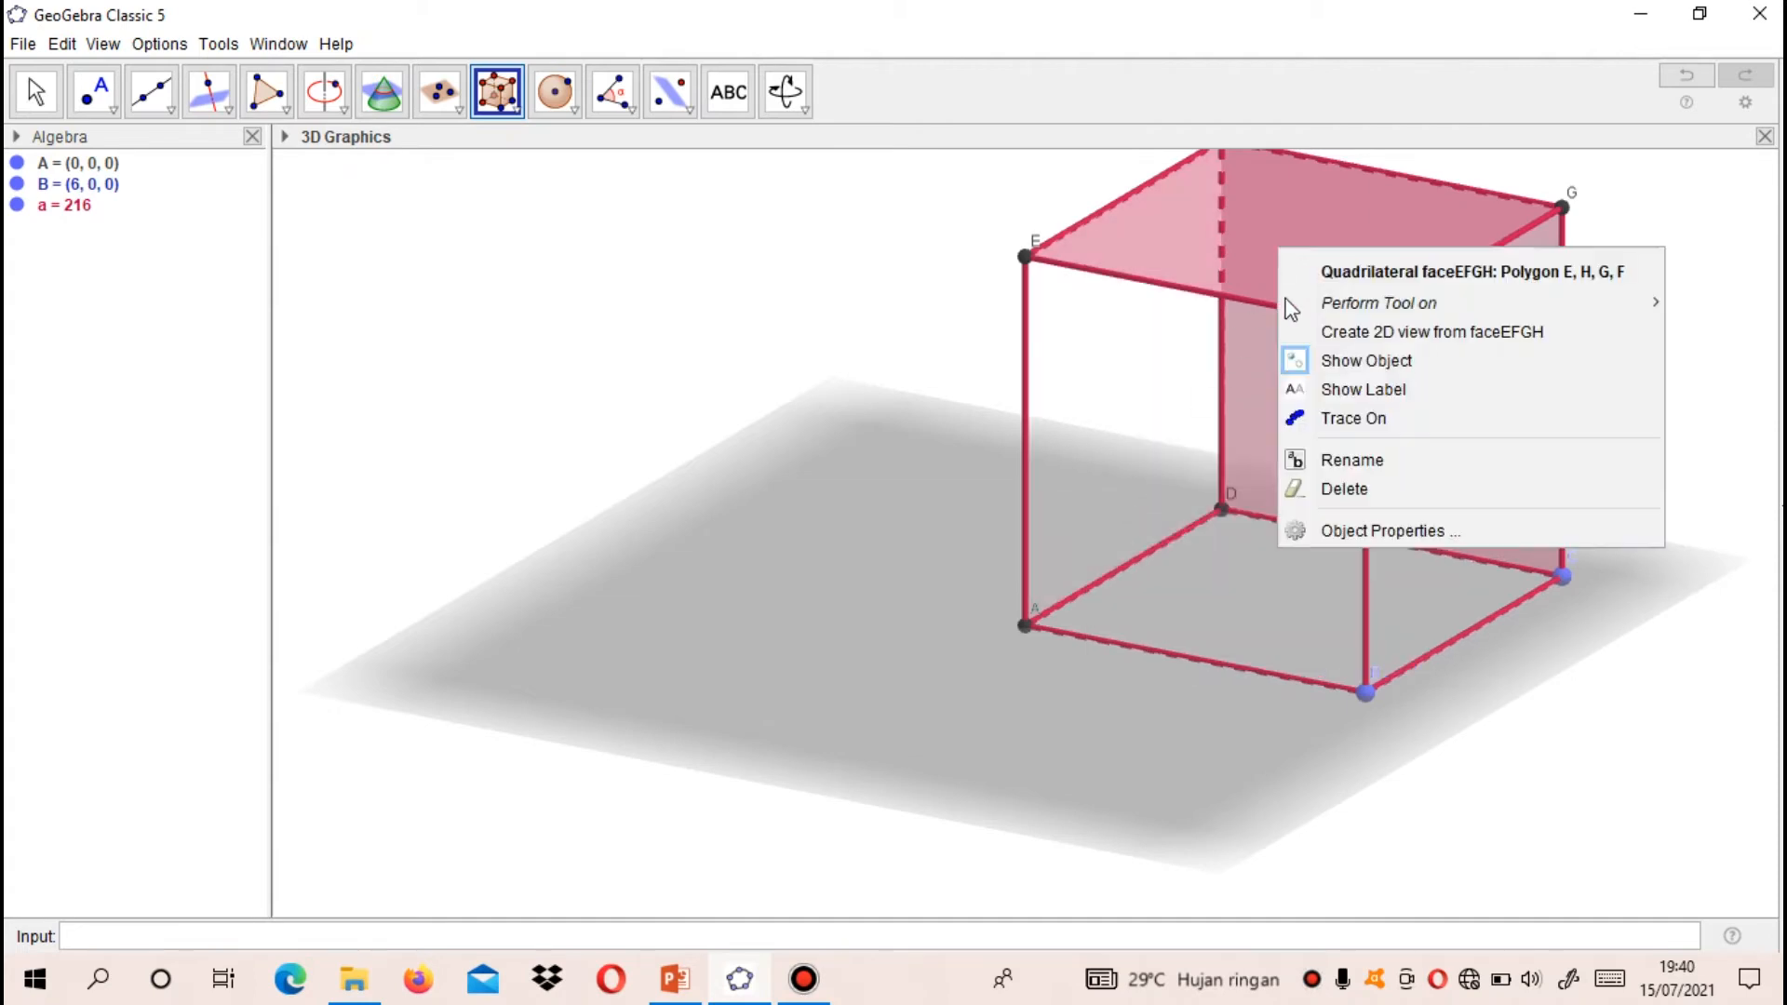
{"action": "left_click", "coordinate": [1300, 360]}
{"action": "right_click", "coordinate": [1441, 377]}
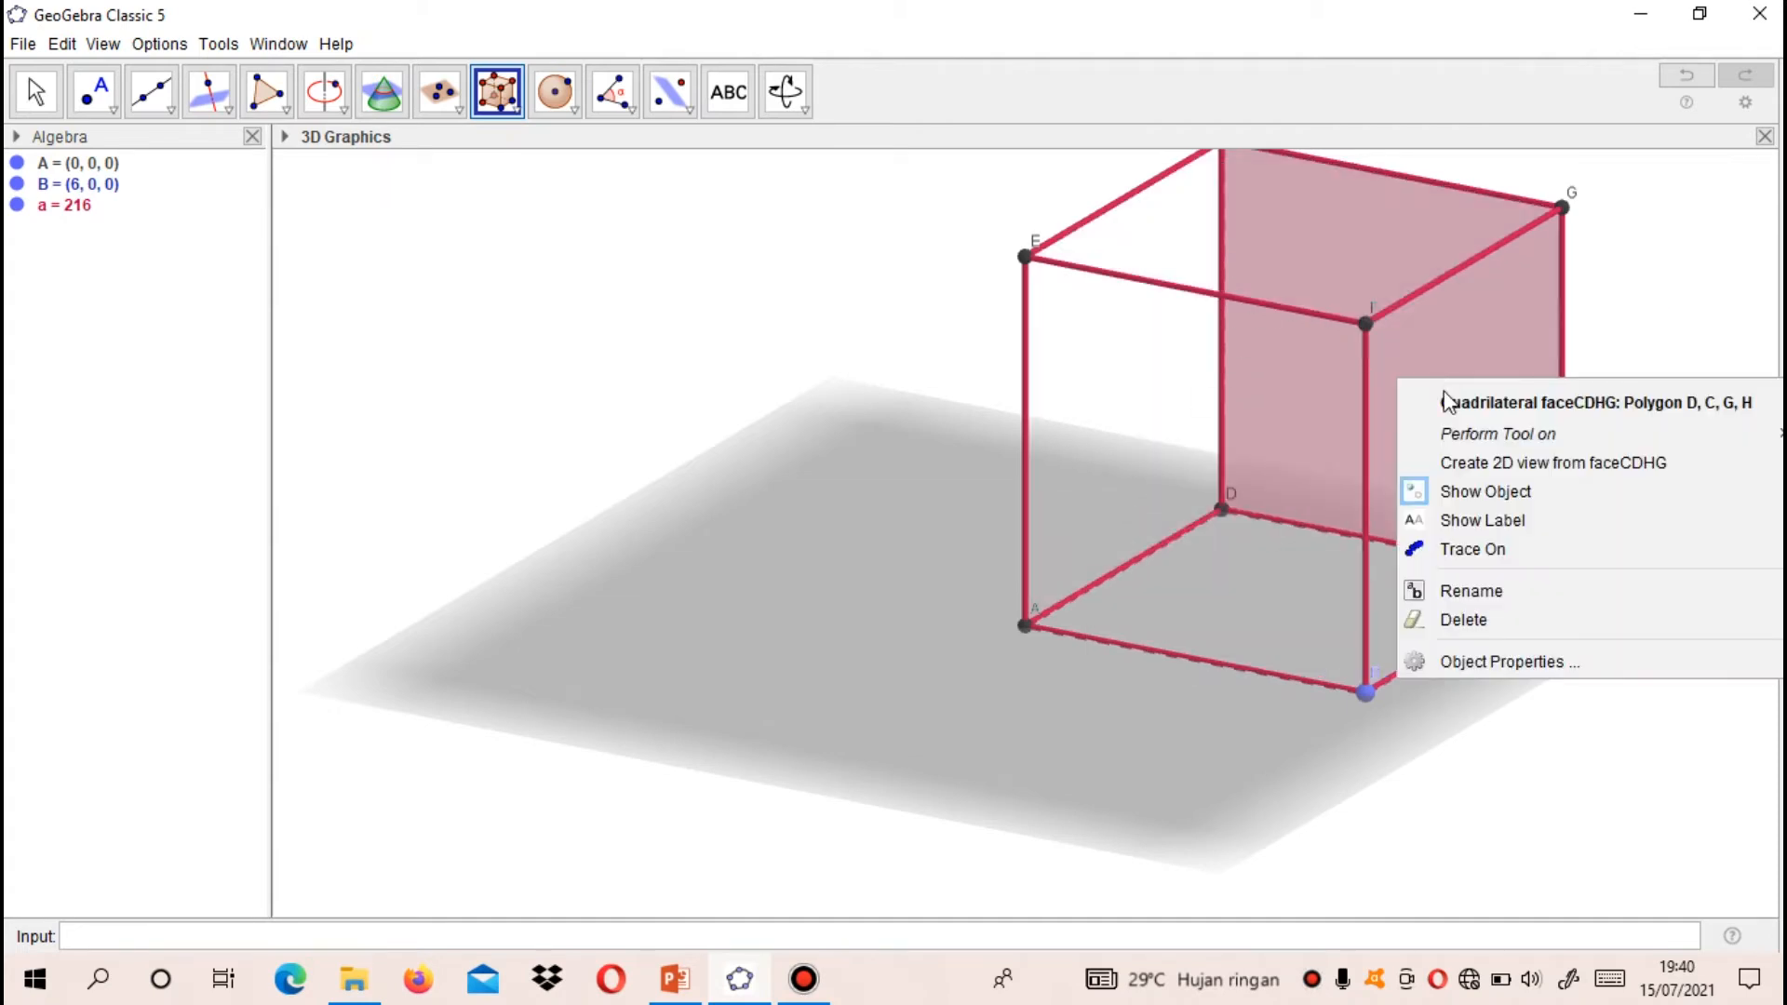
{"action": "left_click", "coordinate": [1449, 492]}
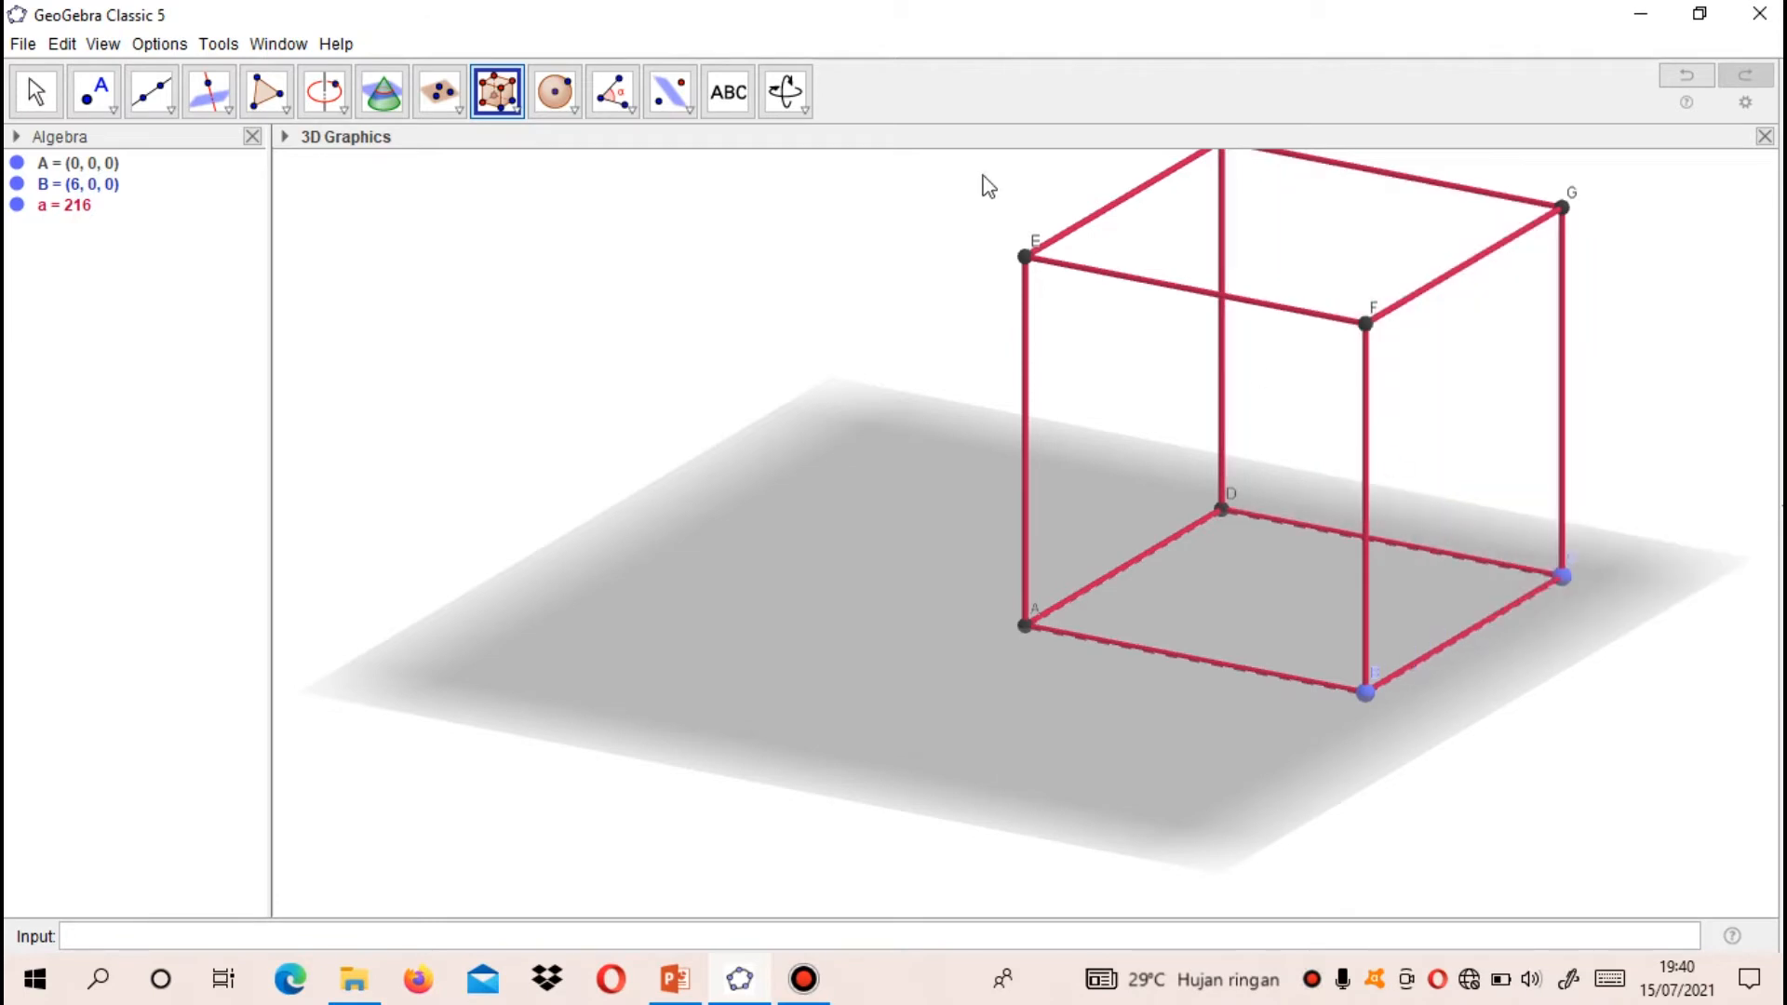
Draw a segment from vertex A to vertex F and another from vertex C to vertex E of the cube.
{"action": "left_click", "coordinate": [799, 115]}
{"action": "left_click", "coordinate": [802, 197]}
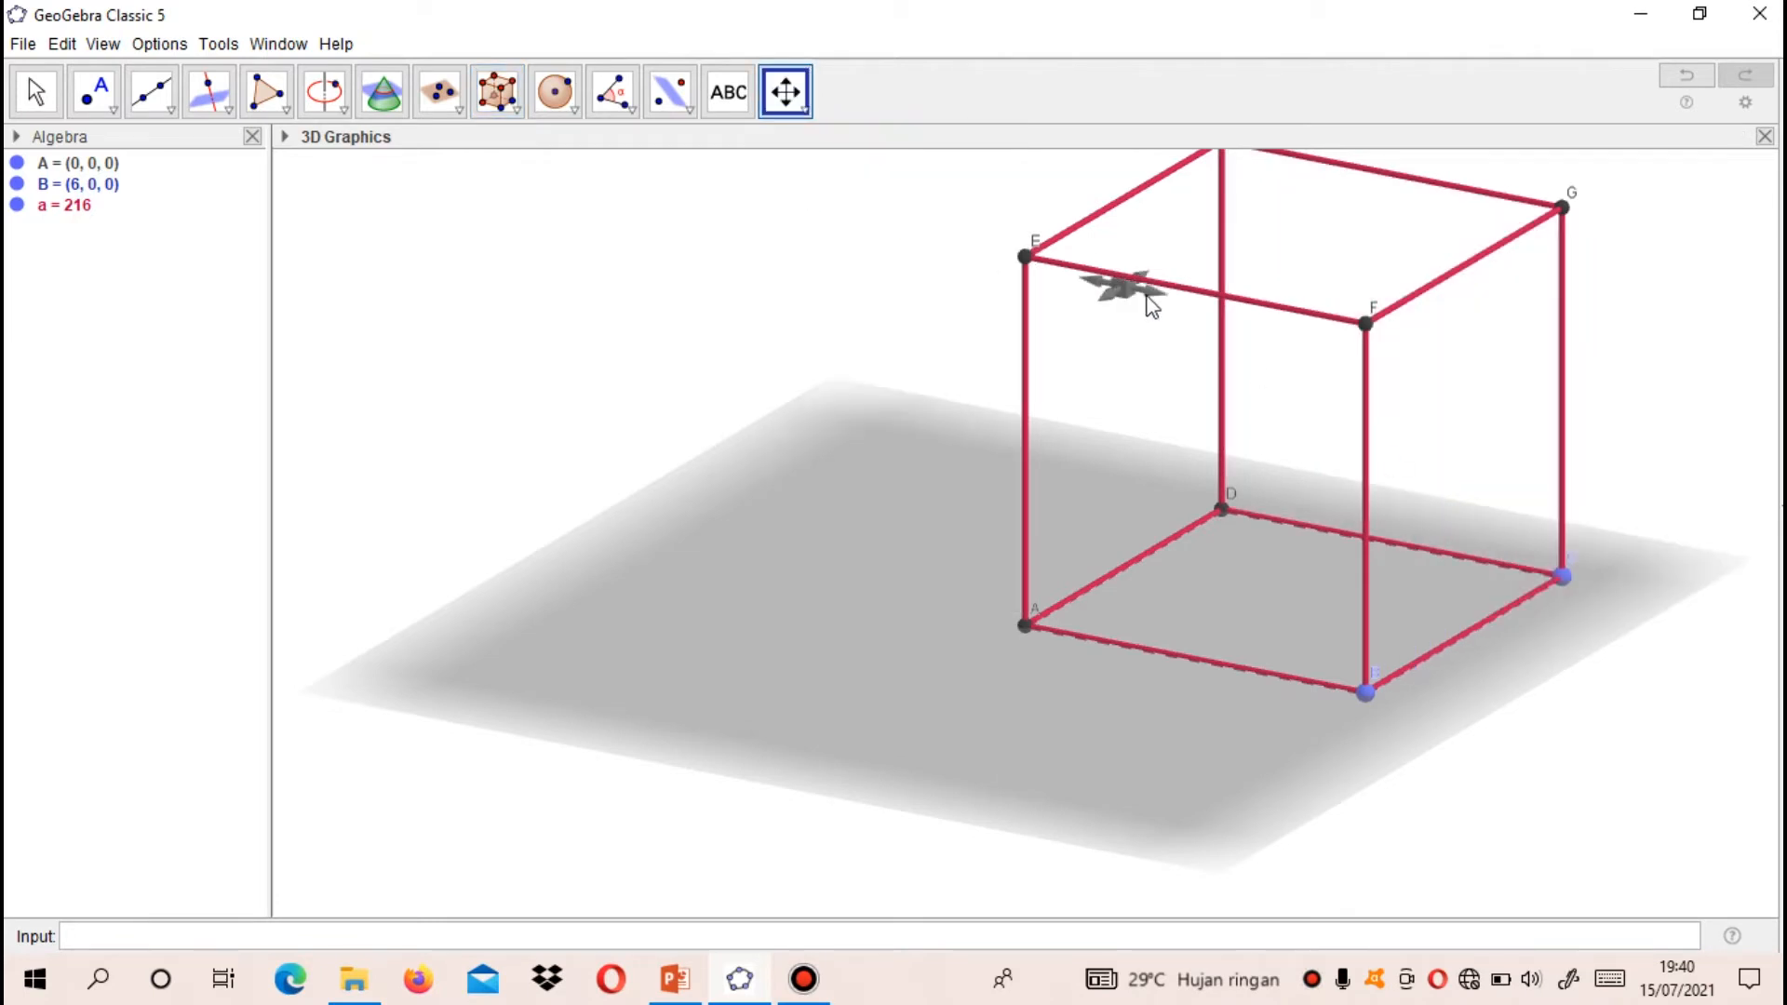
{"action": "left_click_drag", "start_coordinate": [1148, 287], "coordinate": [599, 387]}
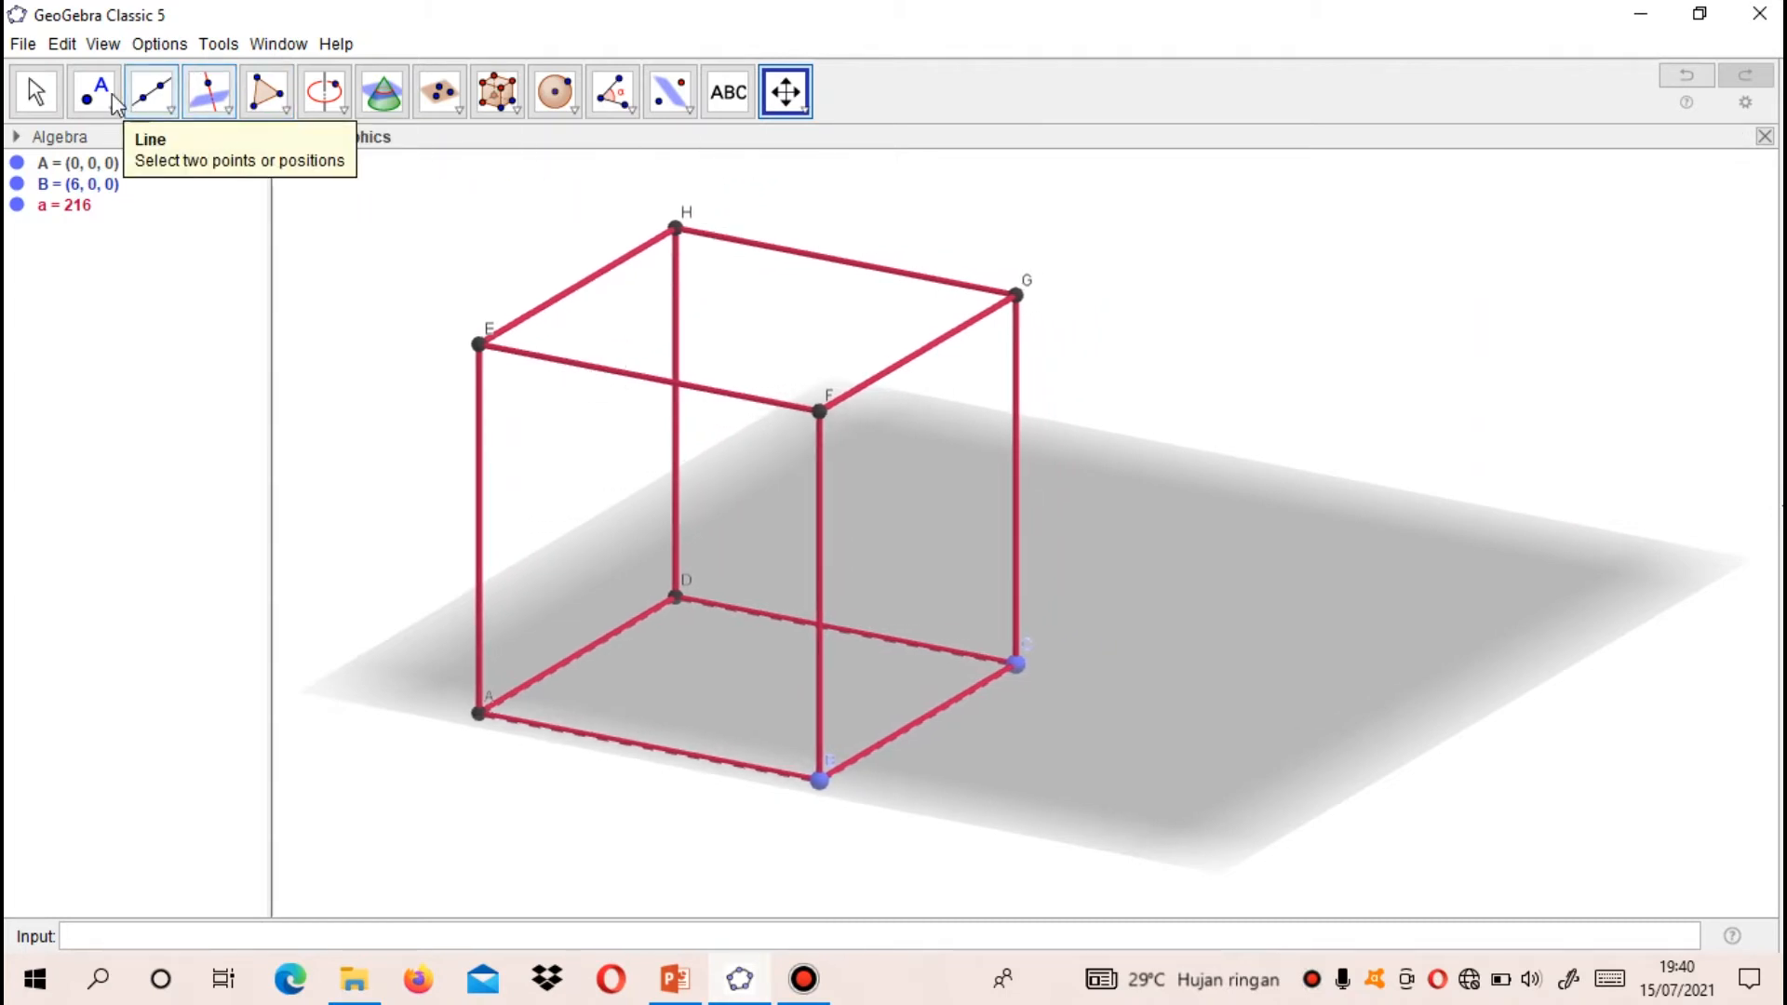
{"action": "left_click", "coordinate": [35, 91]}
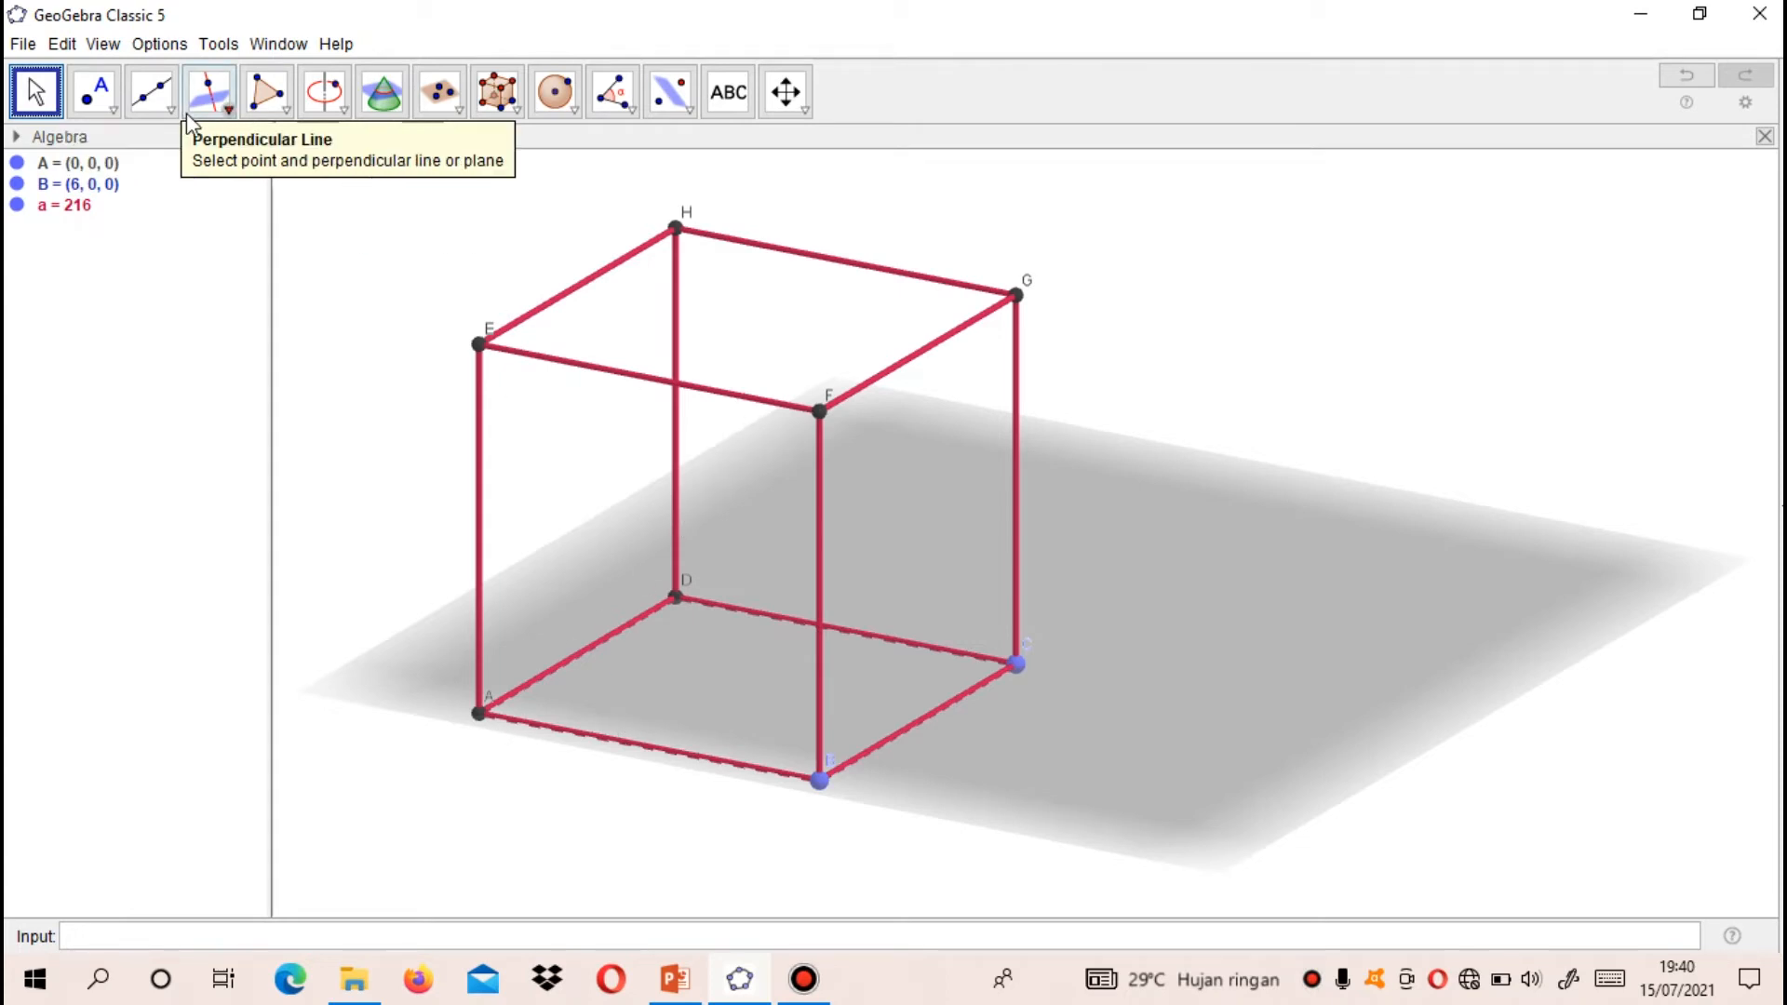
{"action": "left_click", "coordinate": [152, 93]}
{"action": "left_click", "coordinate": [173, 215]}
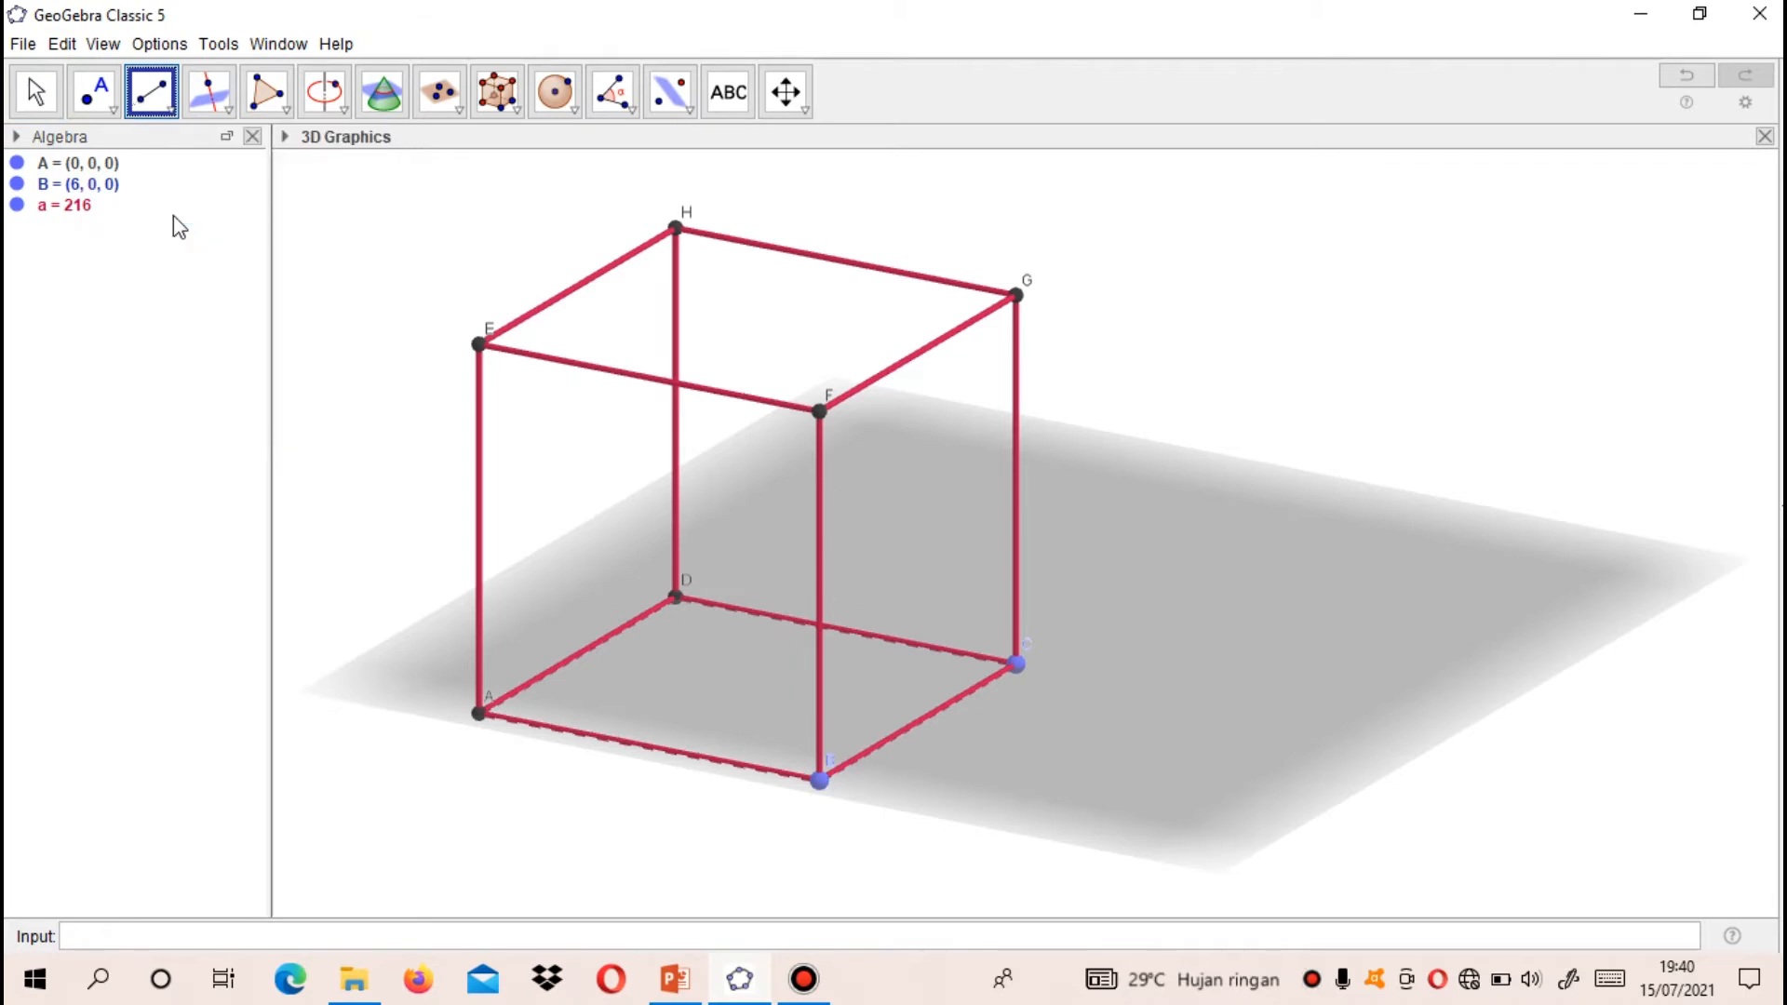
{"action": "left_click", "coordinate": [480, 714]}
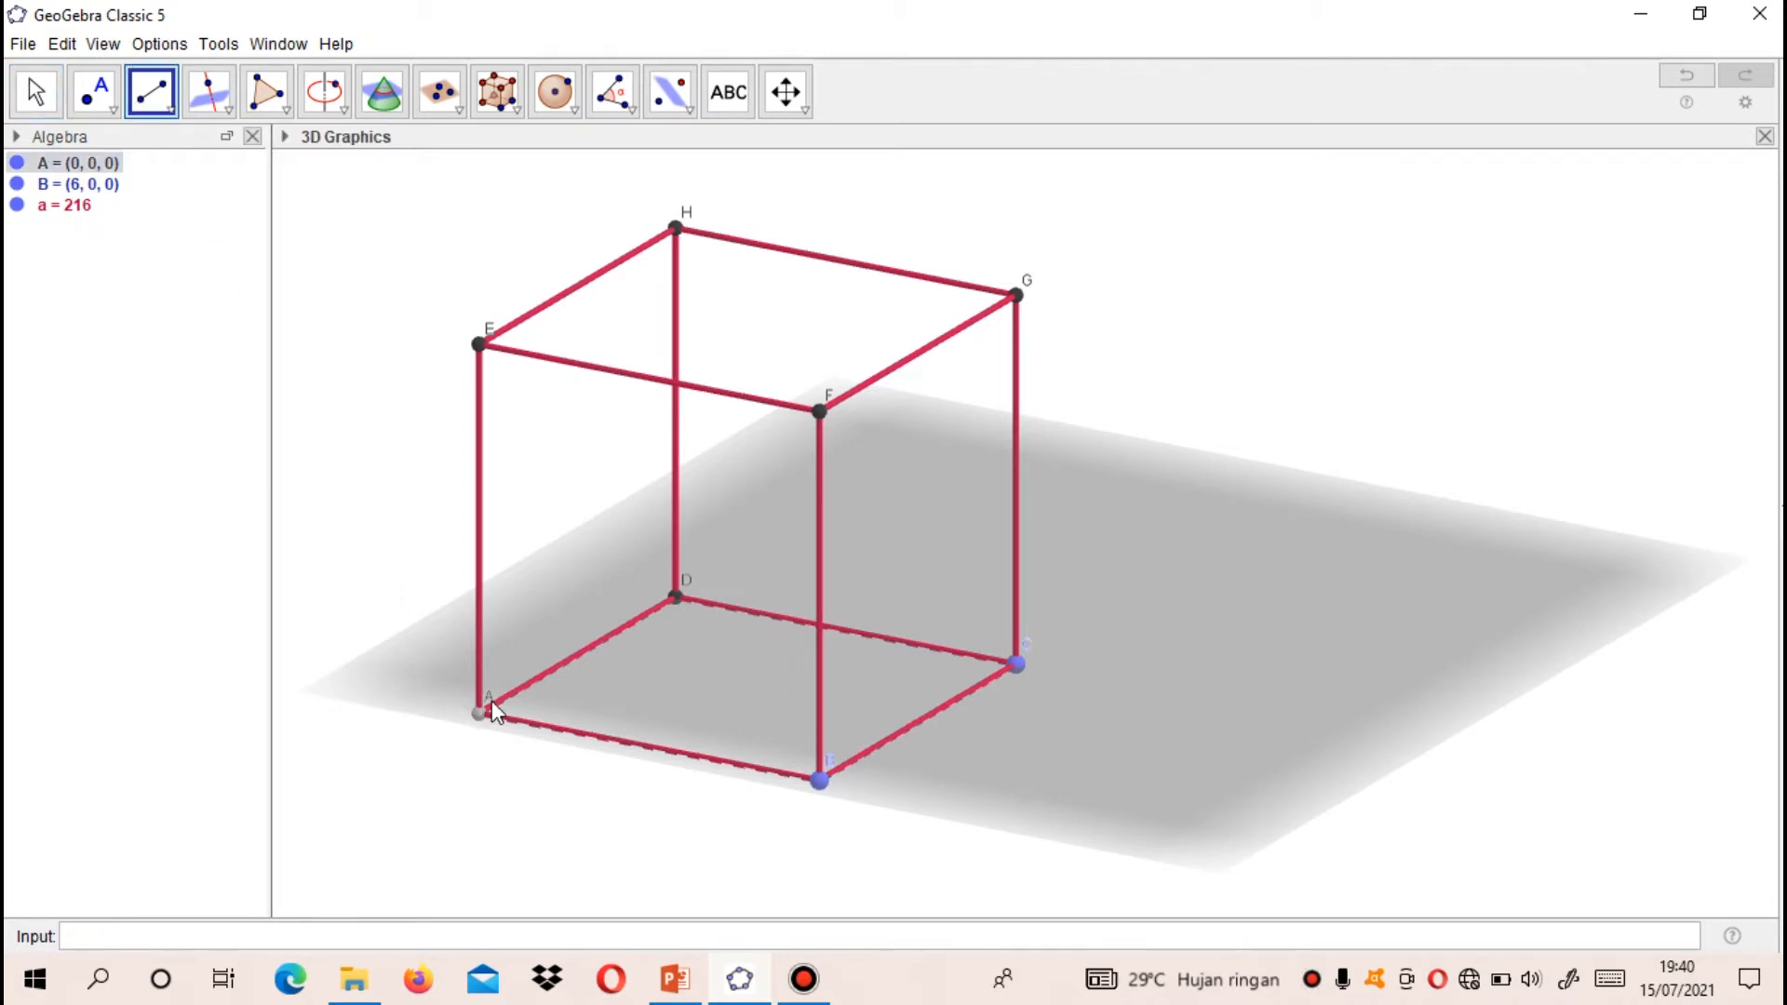
{"action": "left_click", "coordinate": [819, 411]}
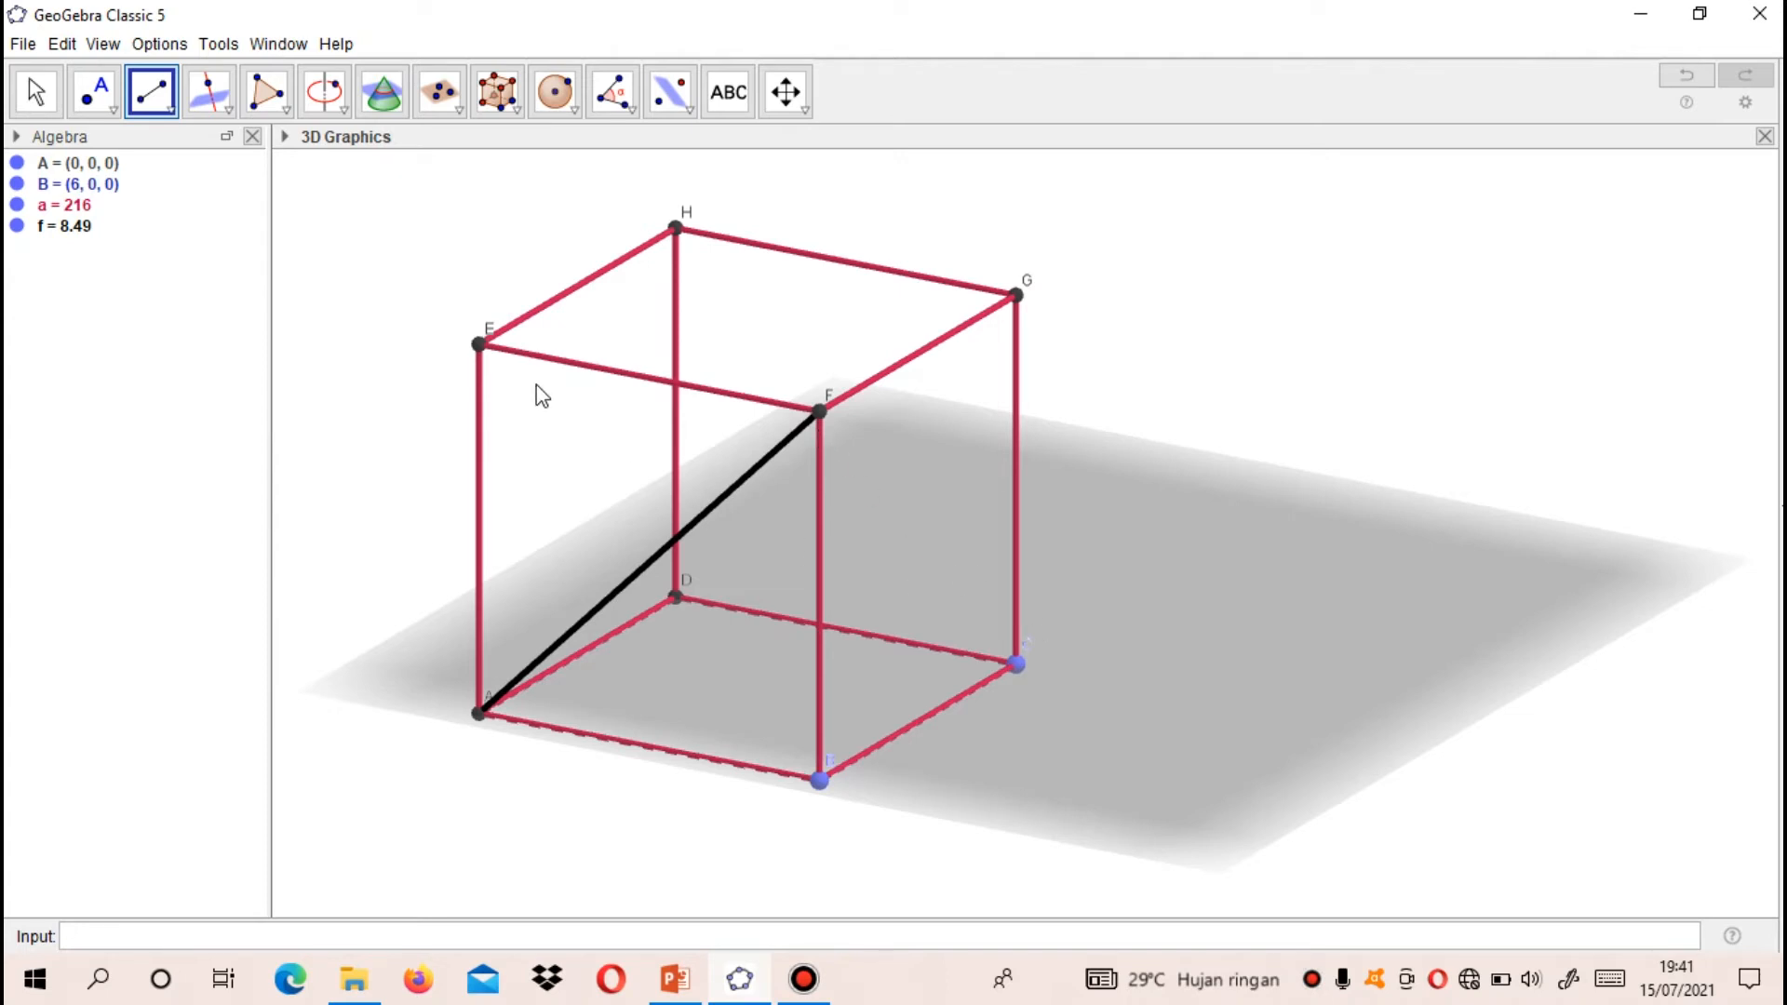
{"action": "left_click", "coordinate": [1017, 661]}
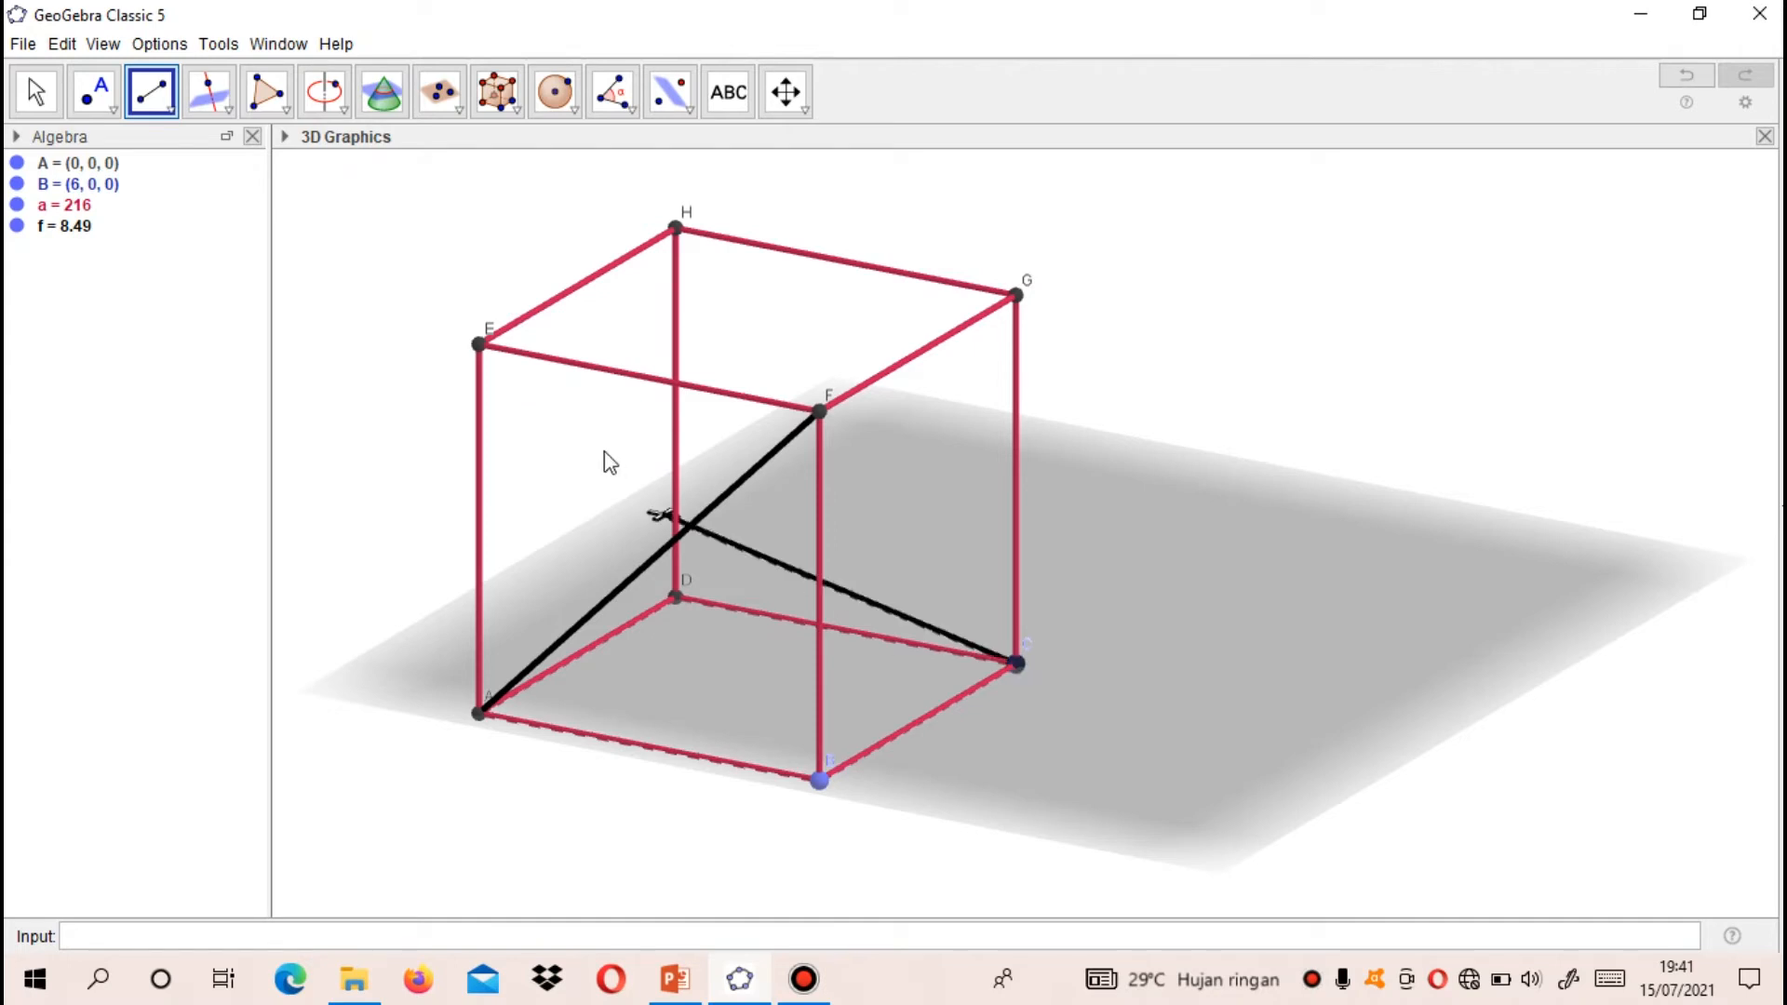
{"action": "left_click", "coordinate": [485, 344]}
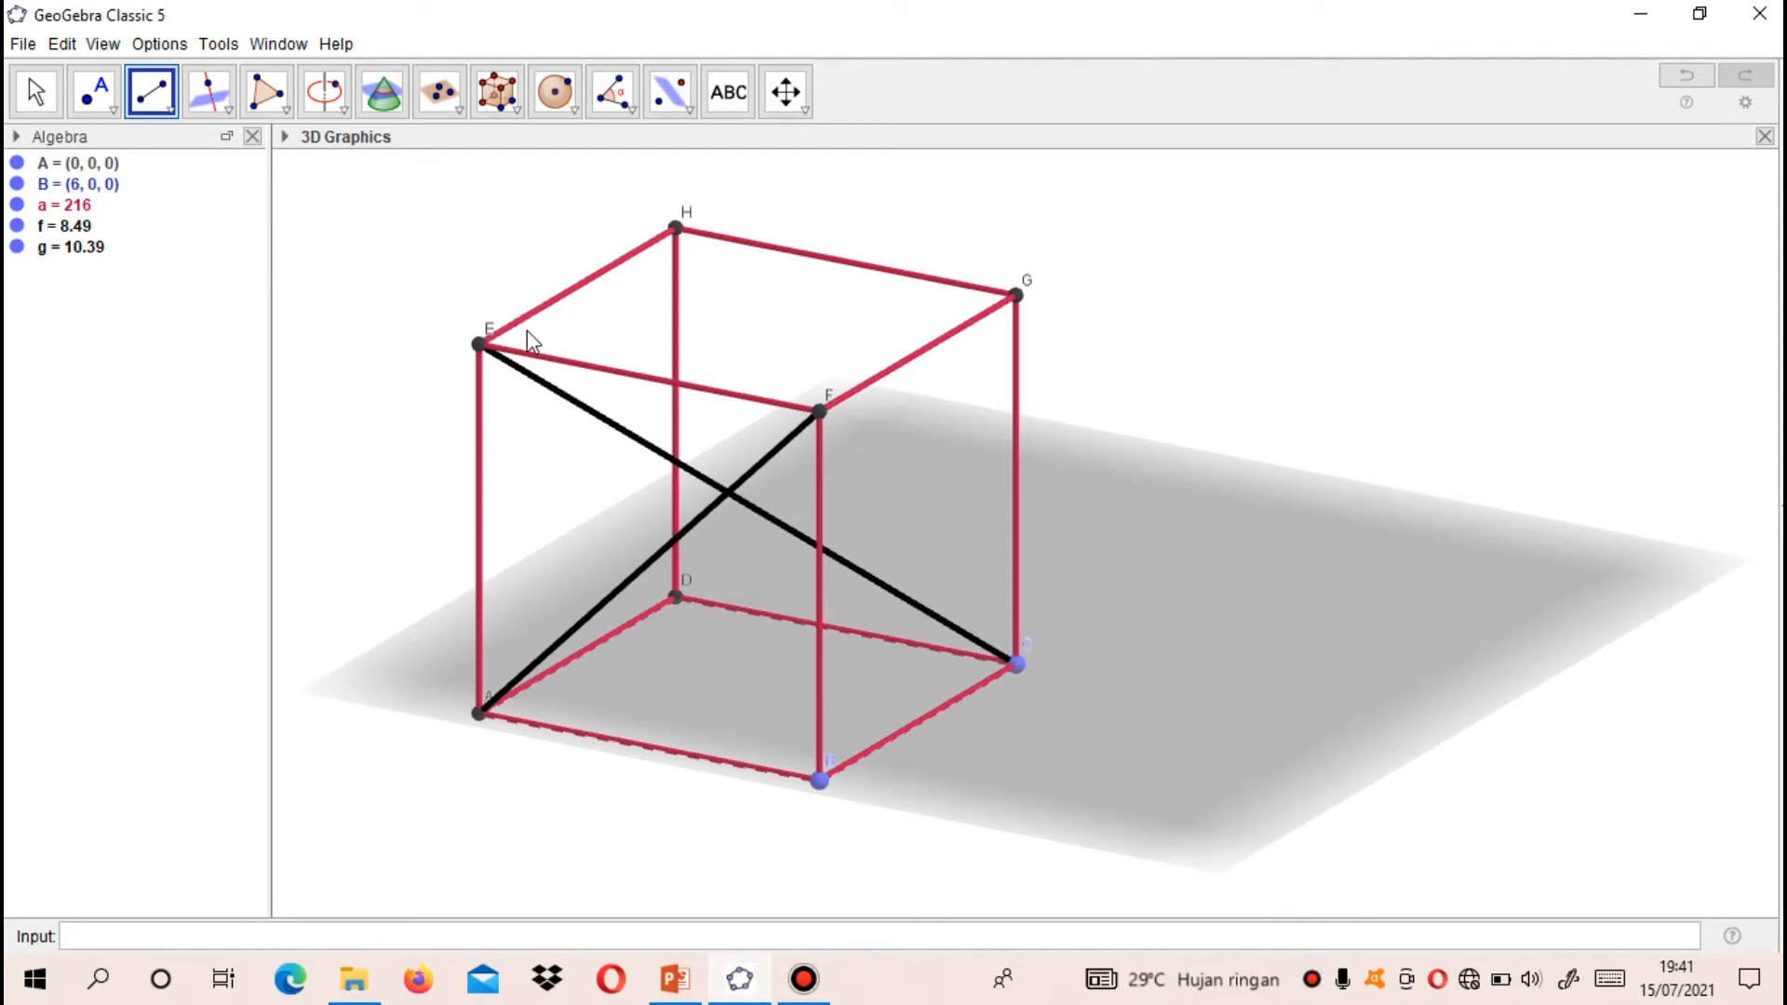
Hide segments AF and CE, and draw a segment from E to G across the cube's upper face.
{"action": "left_click", "coordinate": [17, 247]}
{"action": "left_click", "coordinate": [17, 226]}
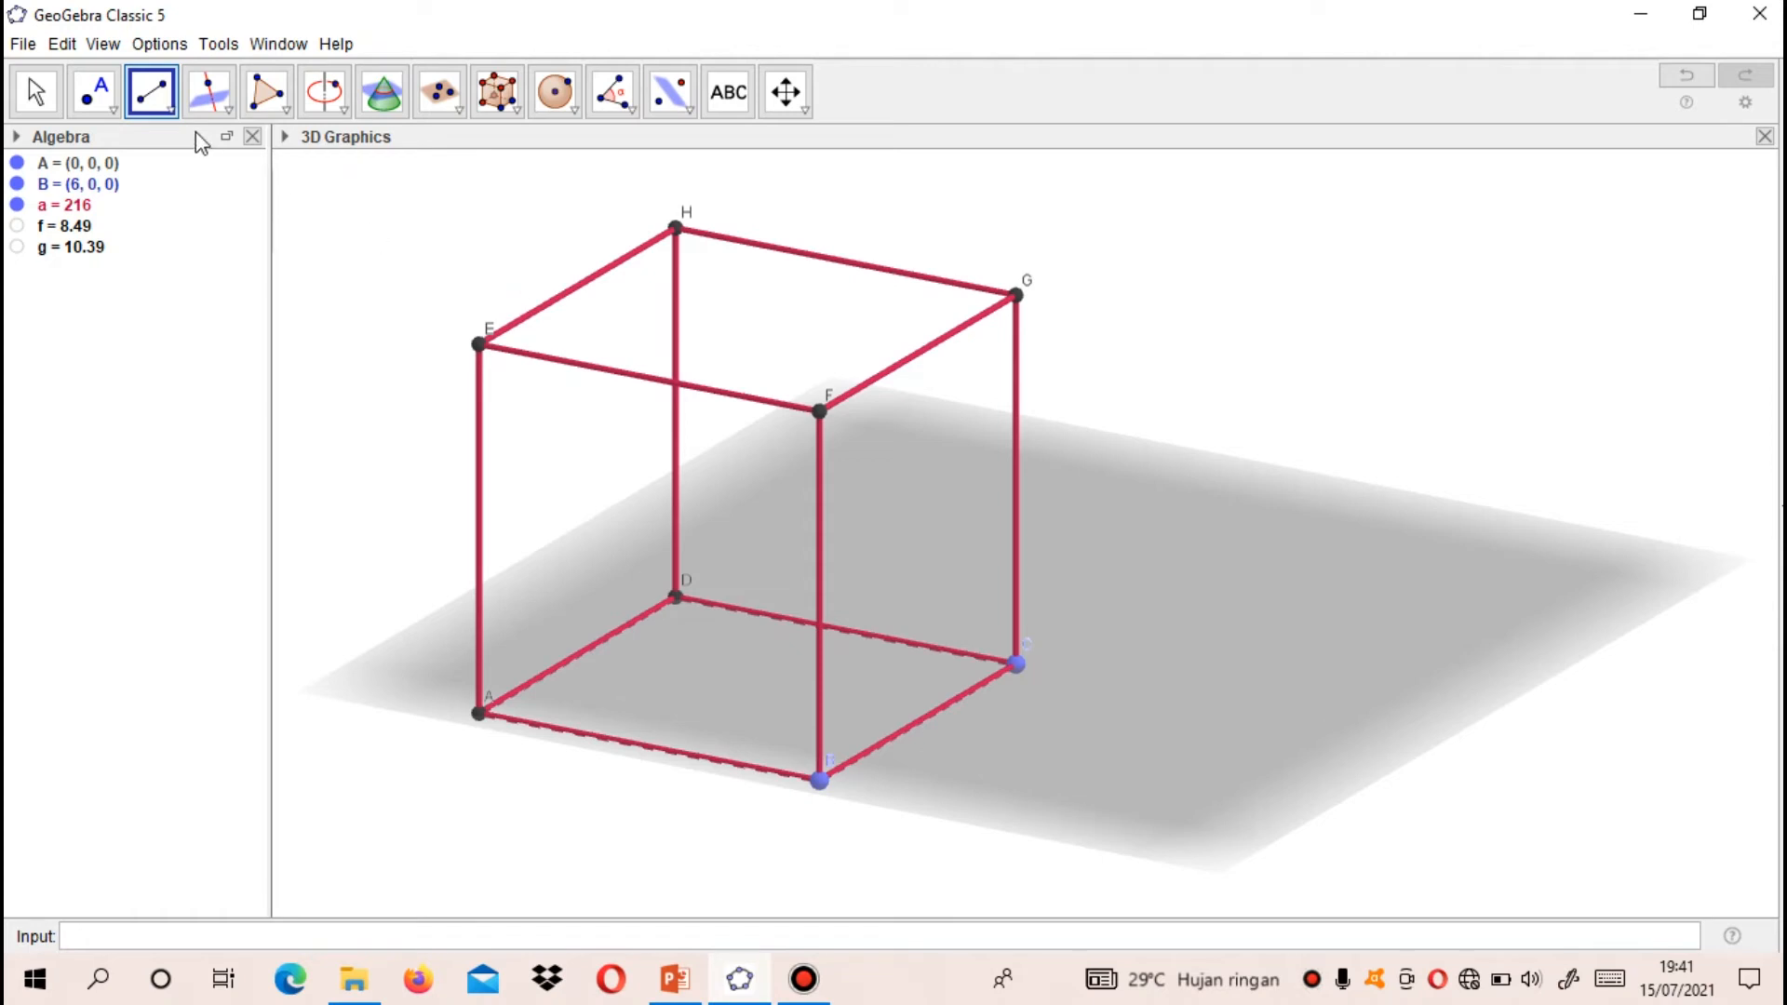
{"action": "left_click", "coordinate": [479, 343]}
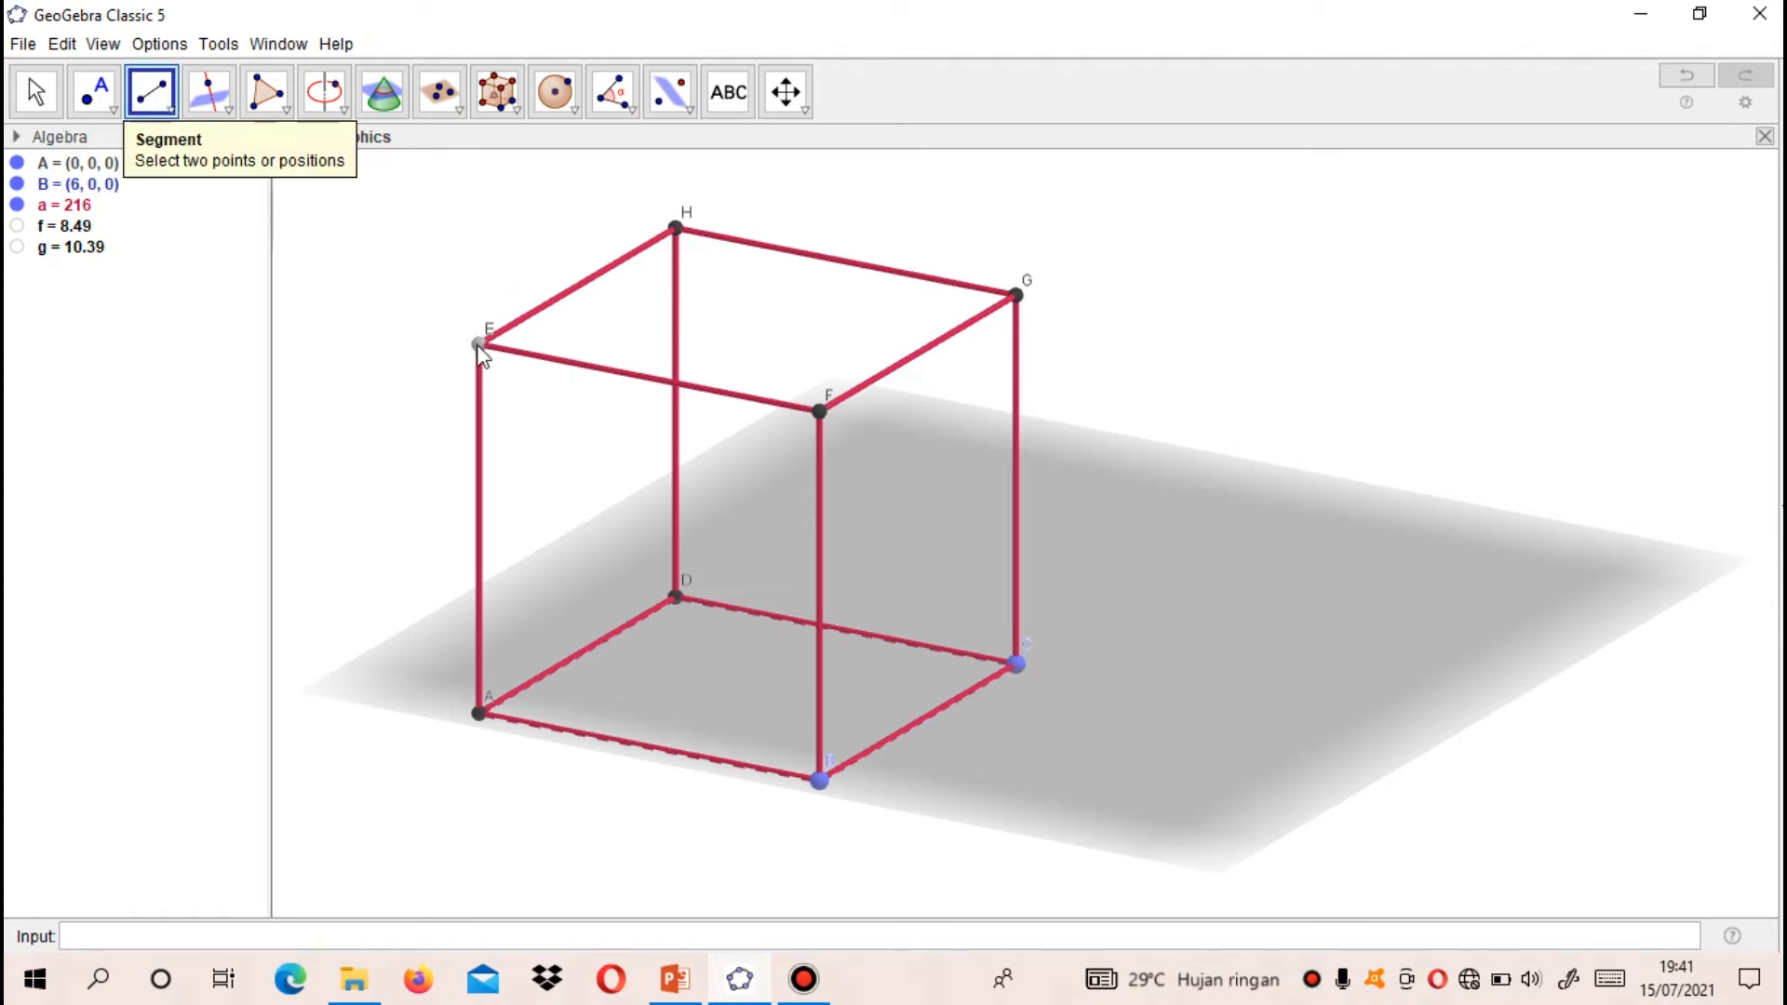
{"action": "left_click", "coordinate": [1016, 296]}
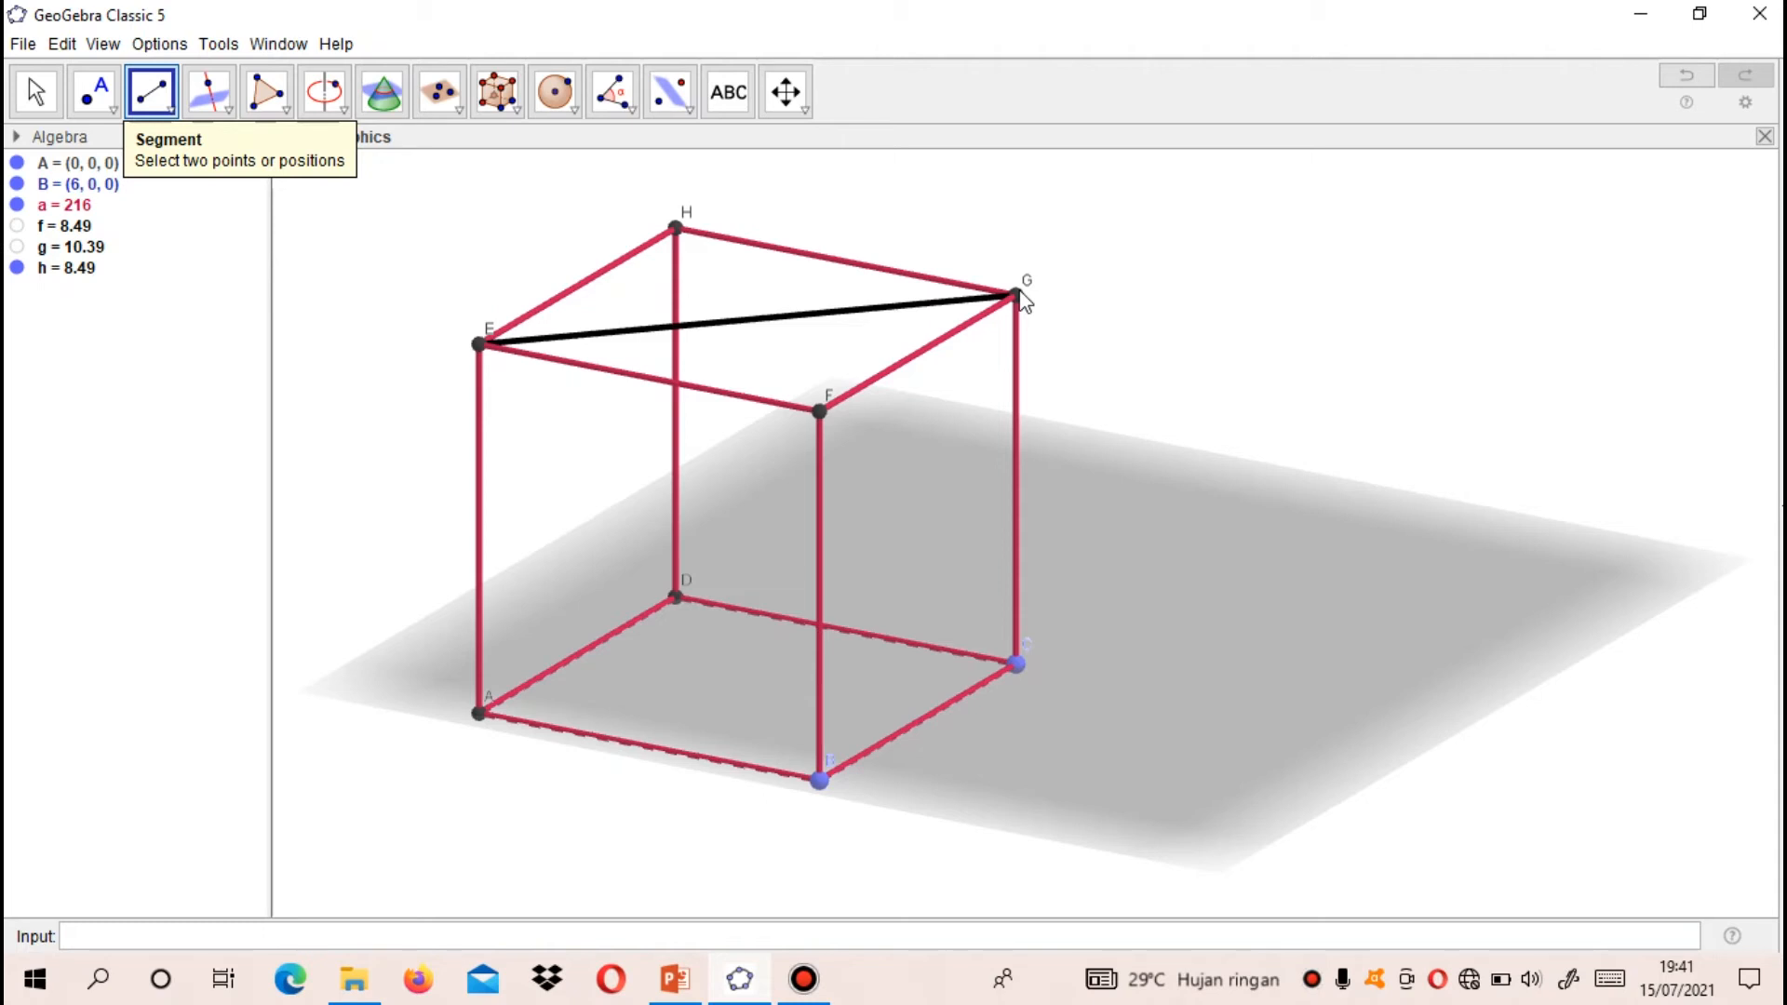
Construct a line through vertex B perpendicular to segment EG.
{"action": "left_click", "coordinate": [218, 97]}
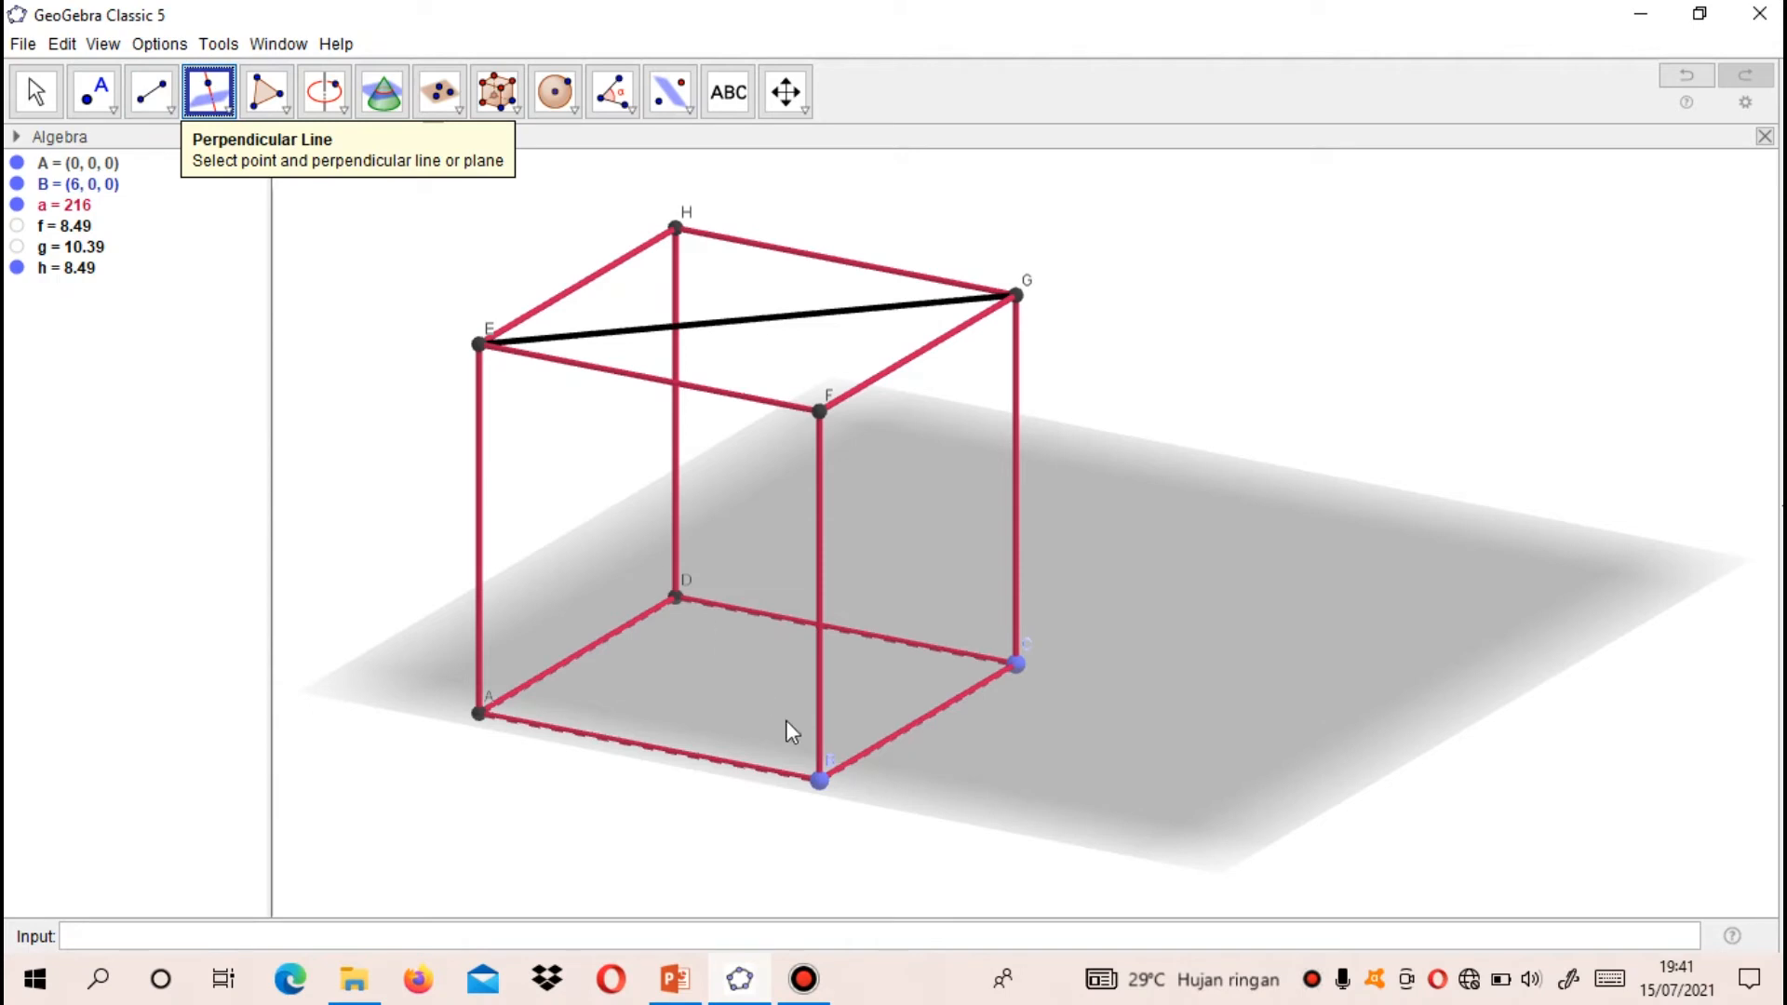
{"action": "left_click", "coordinate": [821, 780]}
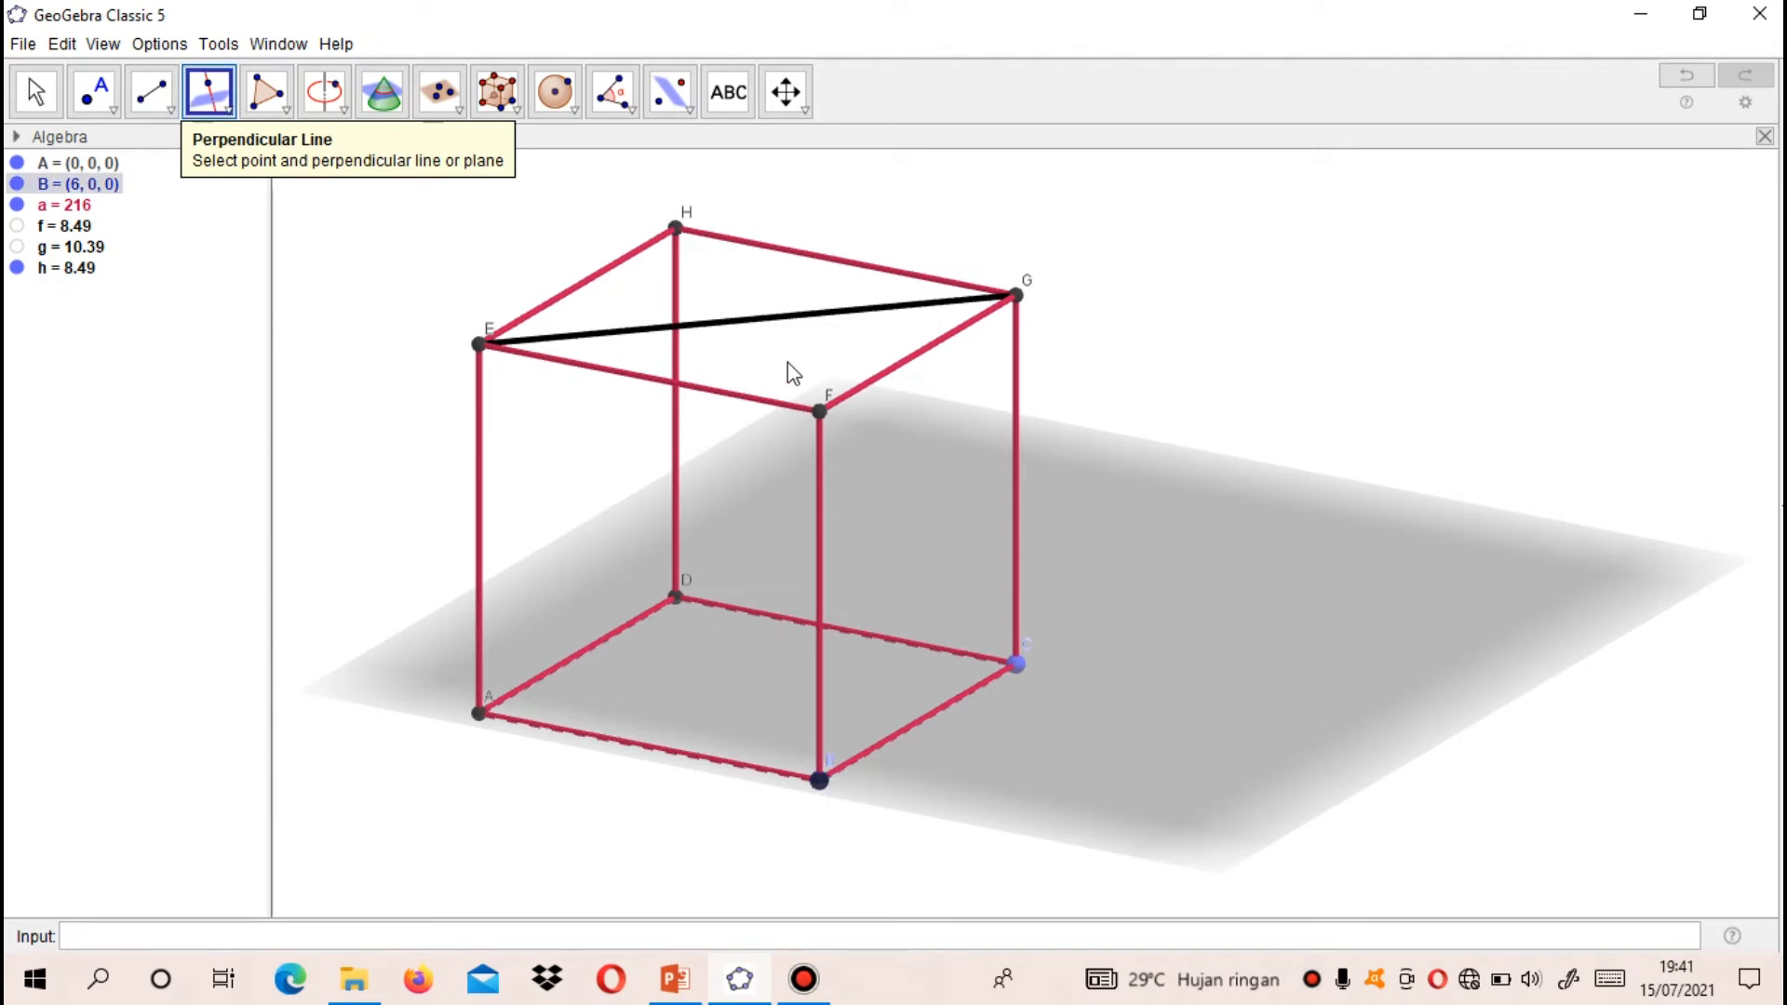
{"action": "left_click", "coordinate": [775, 322]}
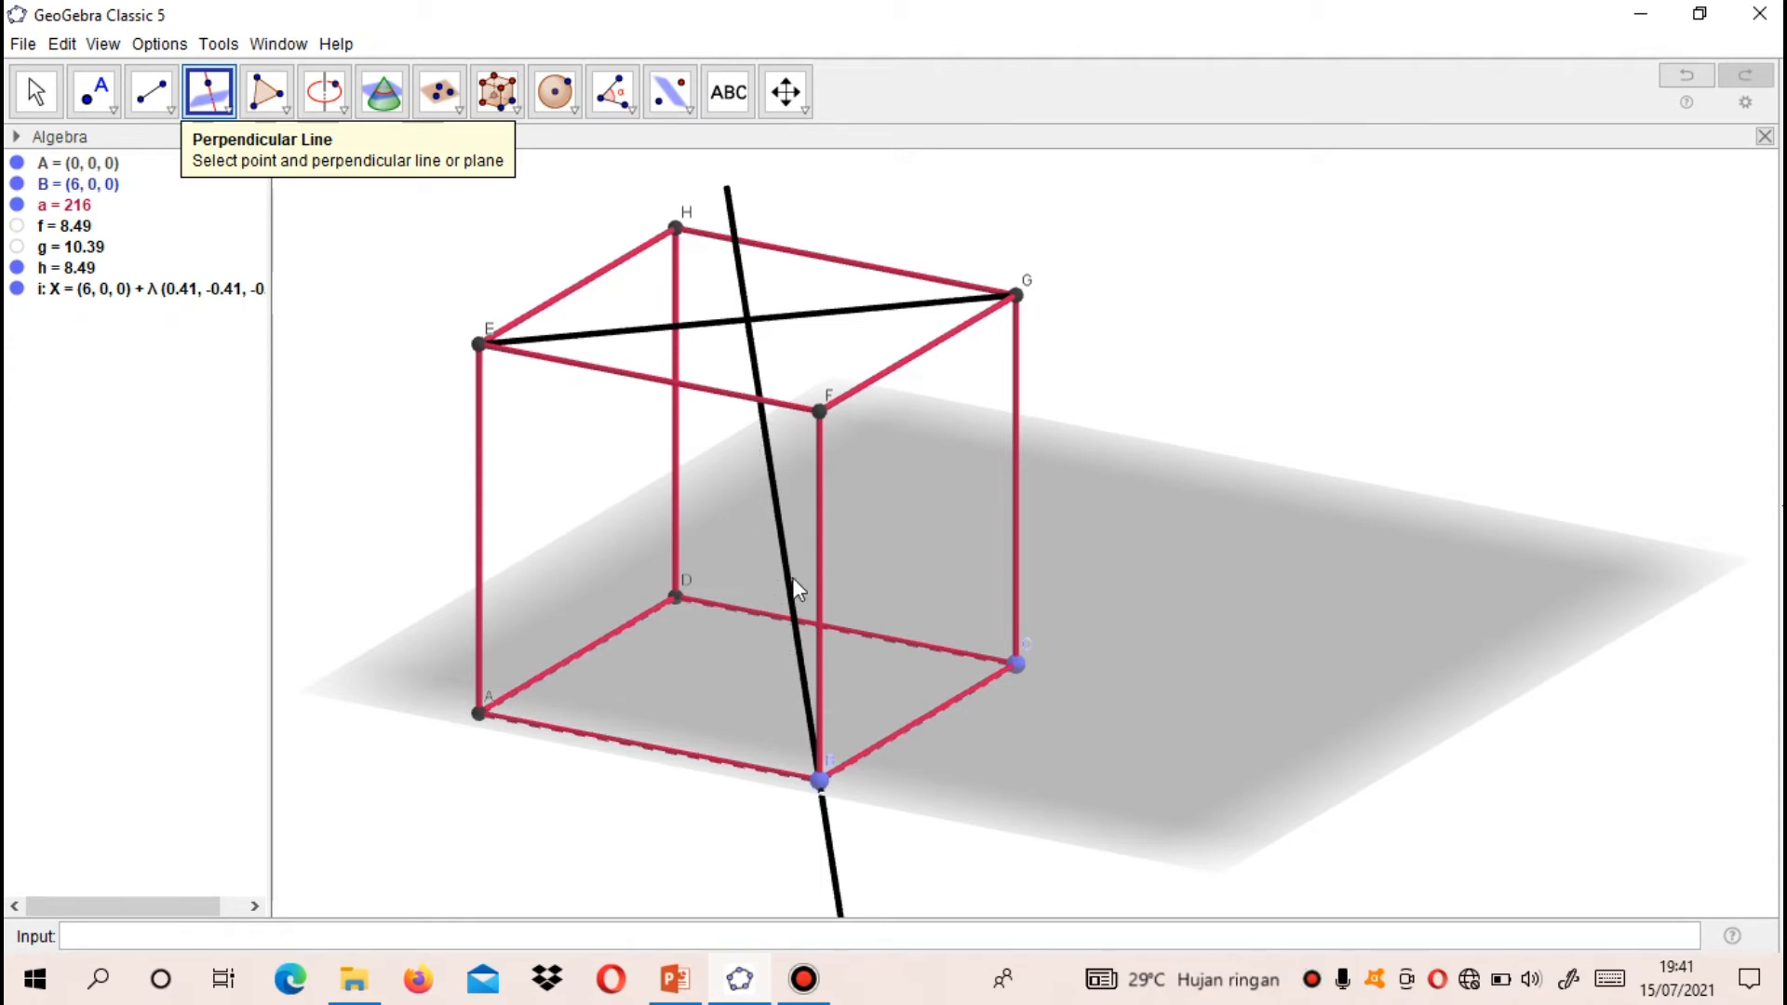
Mark the intersection point of segment EG and the perpendicular line through B.
{"action": "left_click", "coordinate": [99, 106]}
{"action": "left_click", "coordinate": [121, 246]}
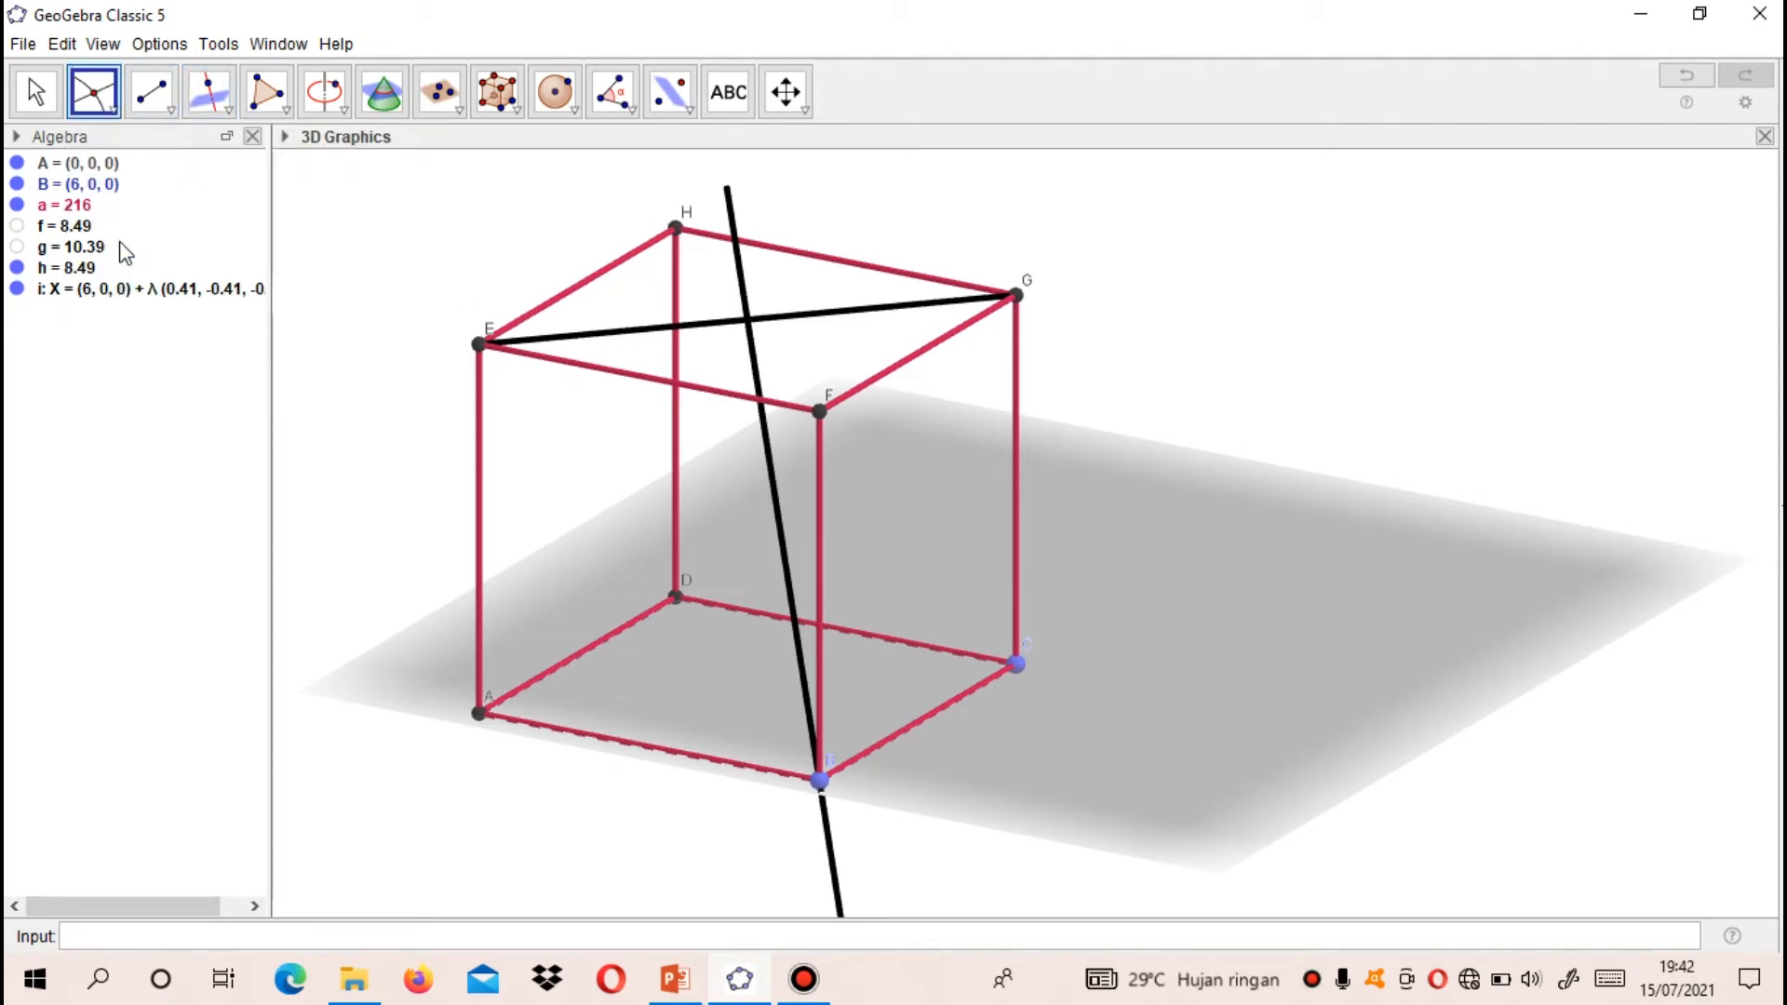
{"action": "left_click", "coordinate": [747, 321]}
Measure the distance from vertex B to the intersection point on segment EG.
{"action": "left_click", "coordinate": [612, 92]}
{"action": "left_click", "coordinate": [657, 212]}
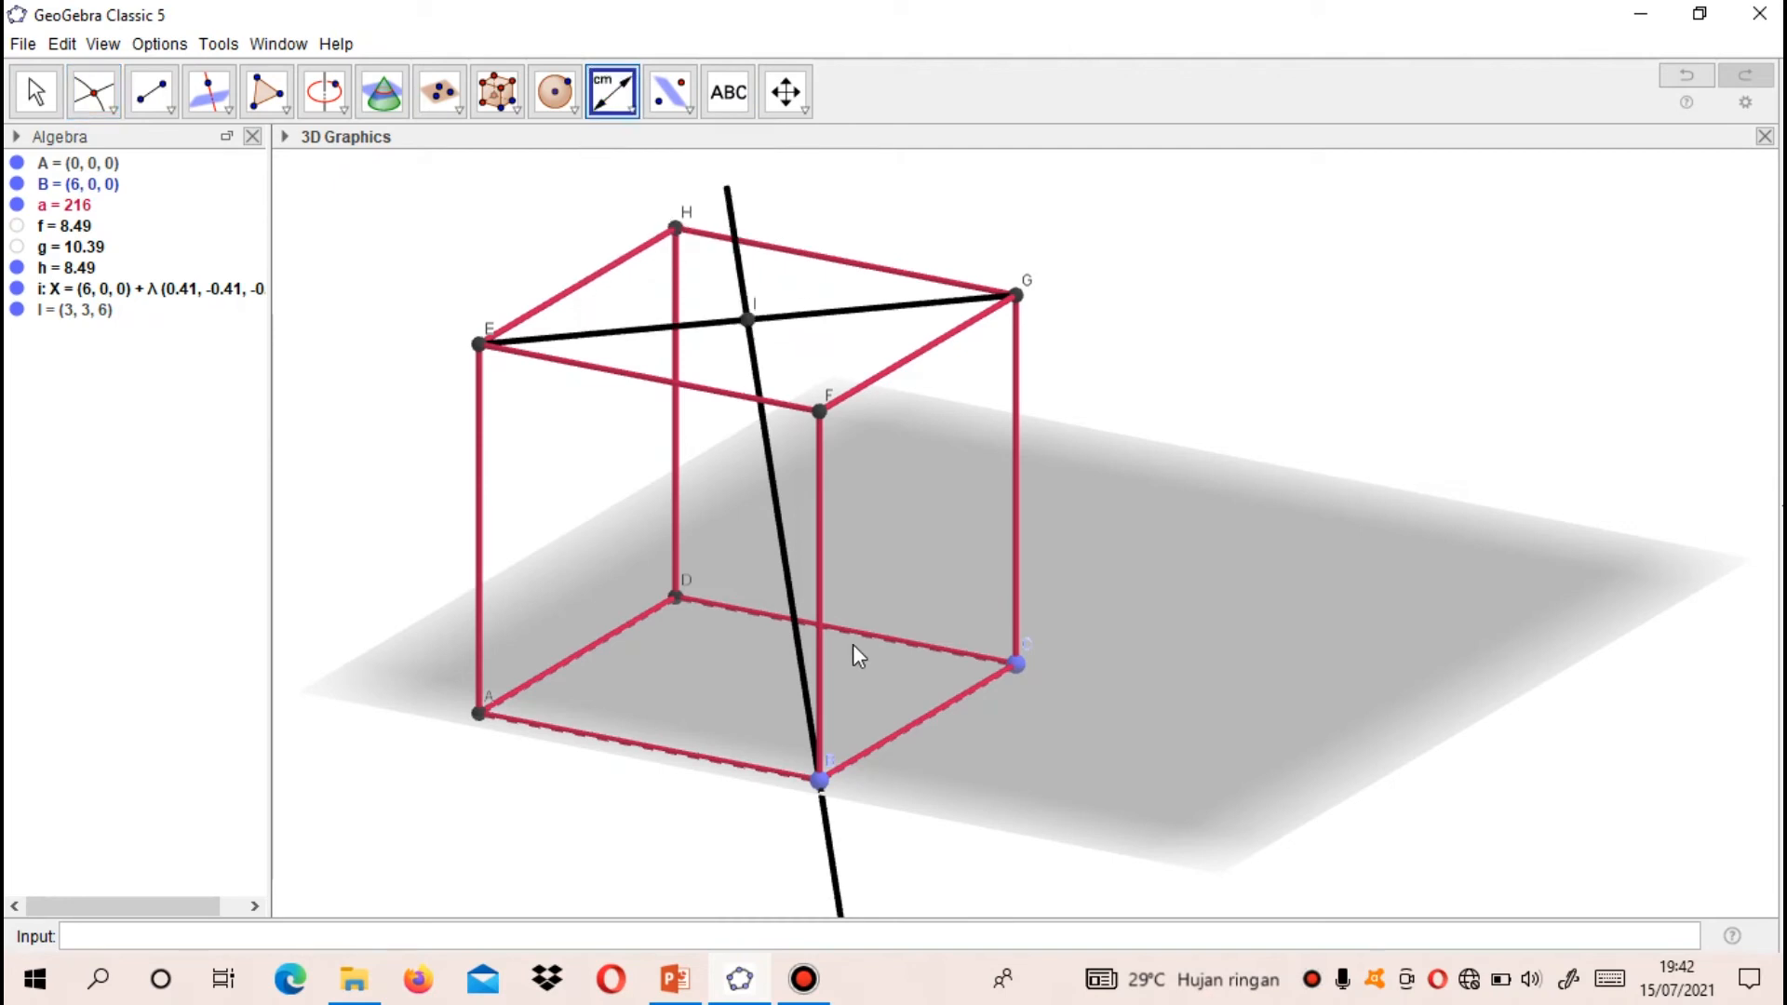
{"action": "left_click", "coordinate": [820, 780]}
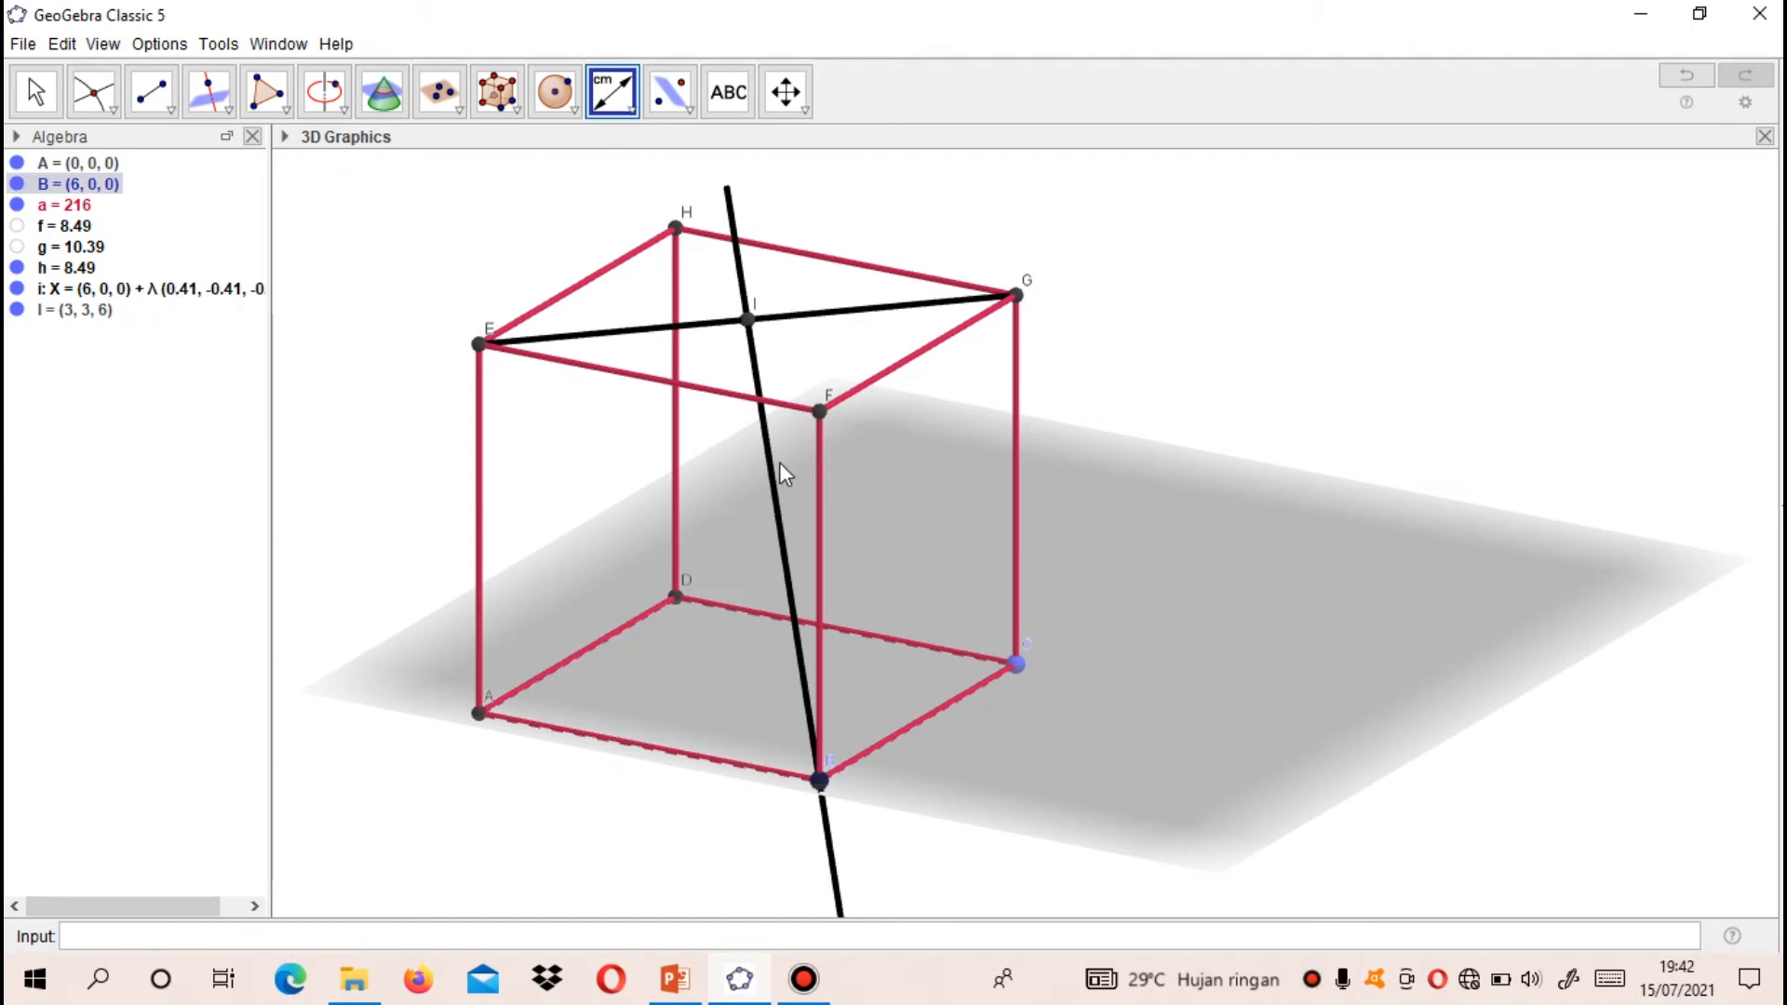
{"action": "left_click", "coordinate": [748, 319]}
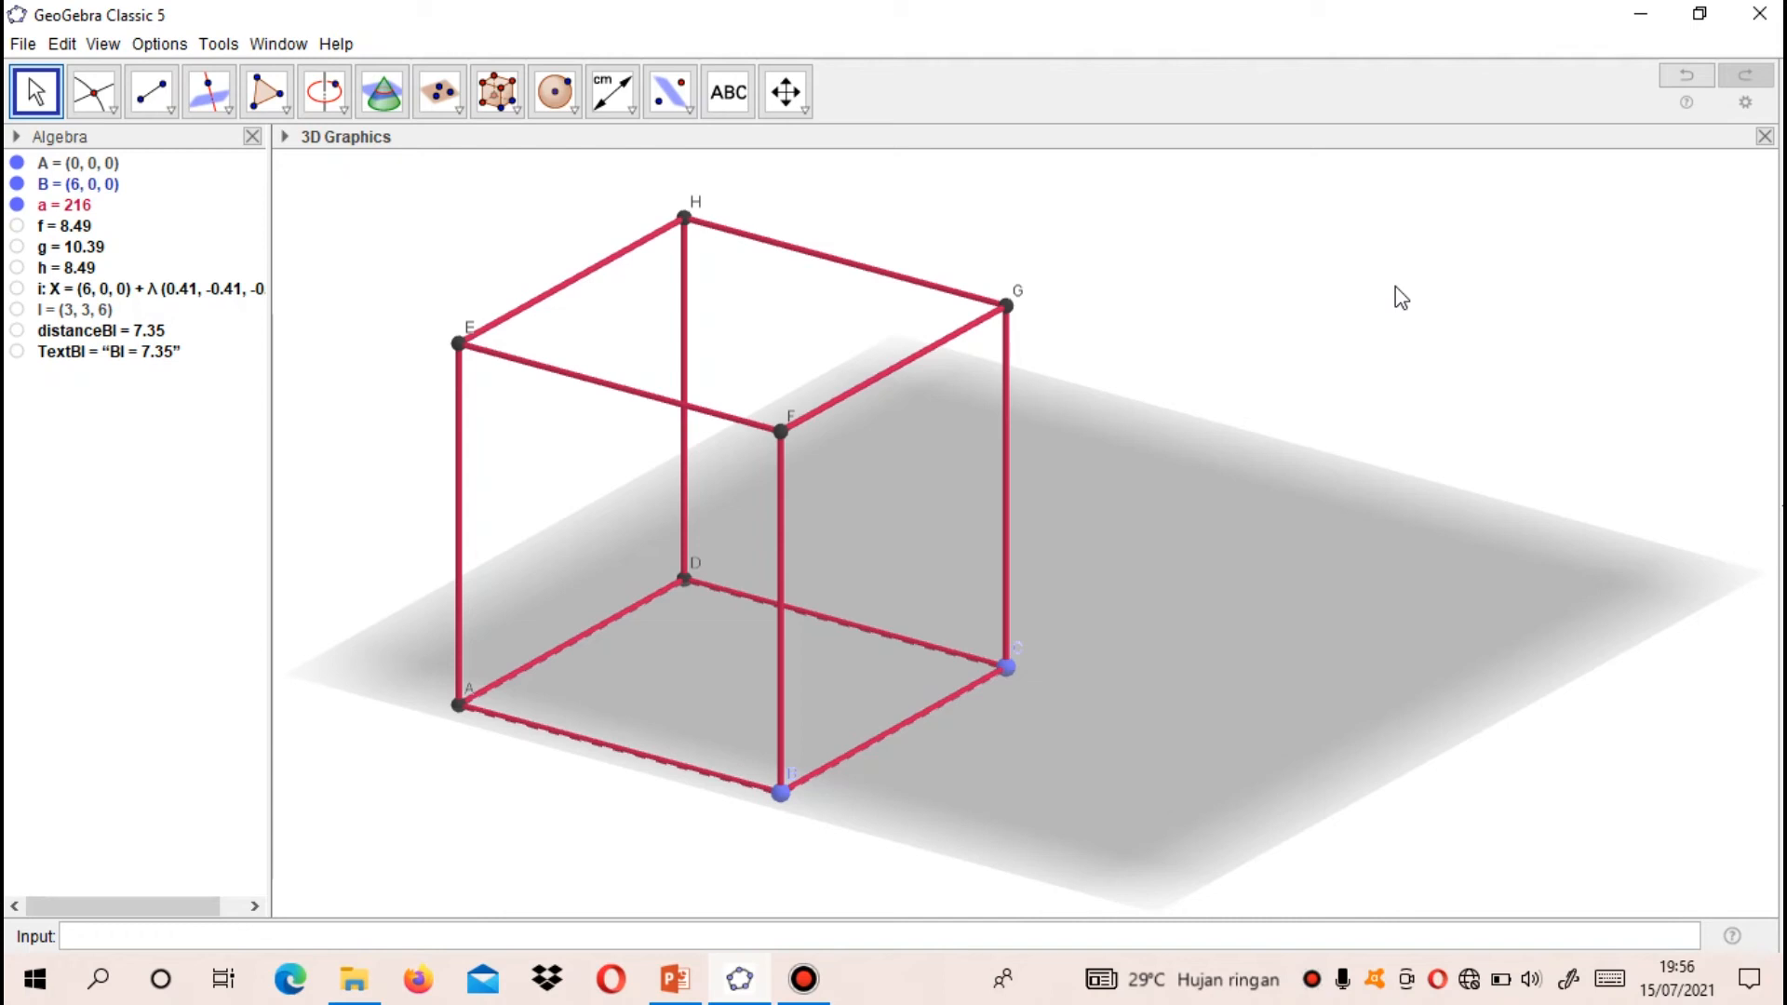
Draw the triangle ACH as a polygon through vertices A, C and H of the cube.
{"action": "left_click", "coordinate": [267, 93]}
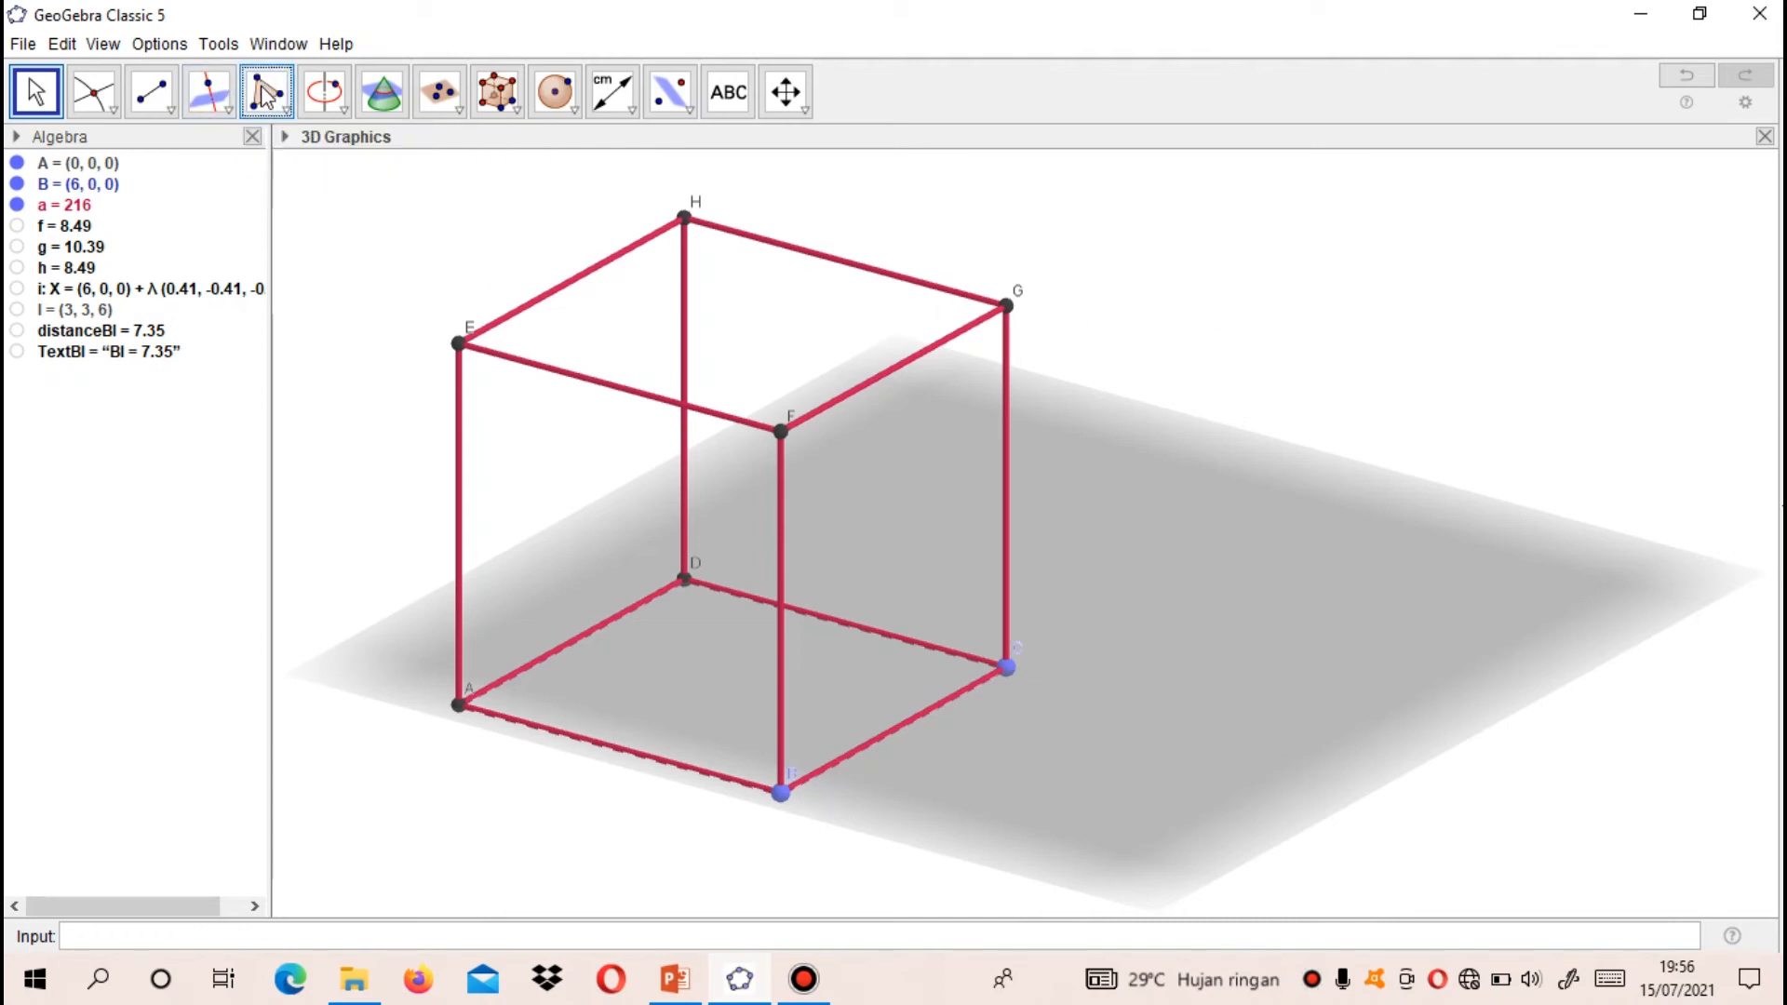
{"action": "left_click", "coordinate": [458, 706]}
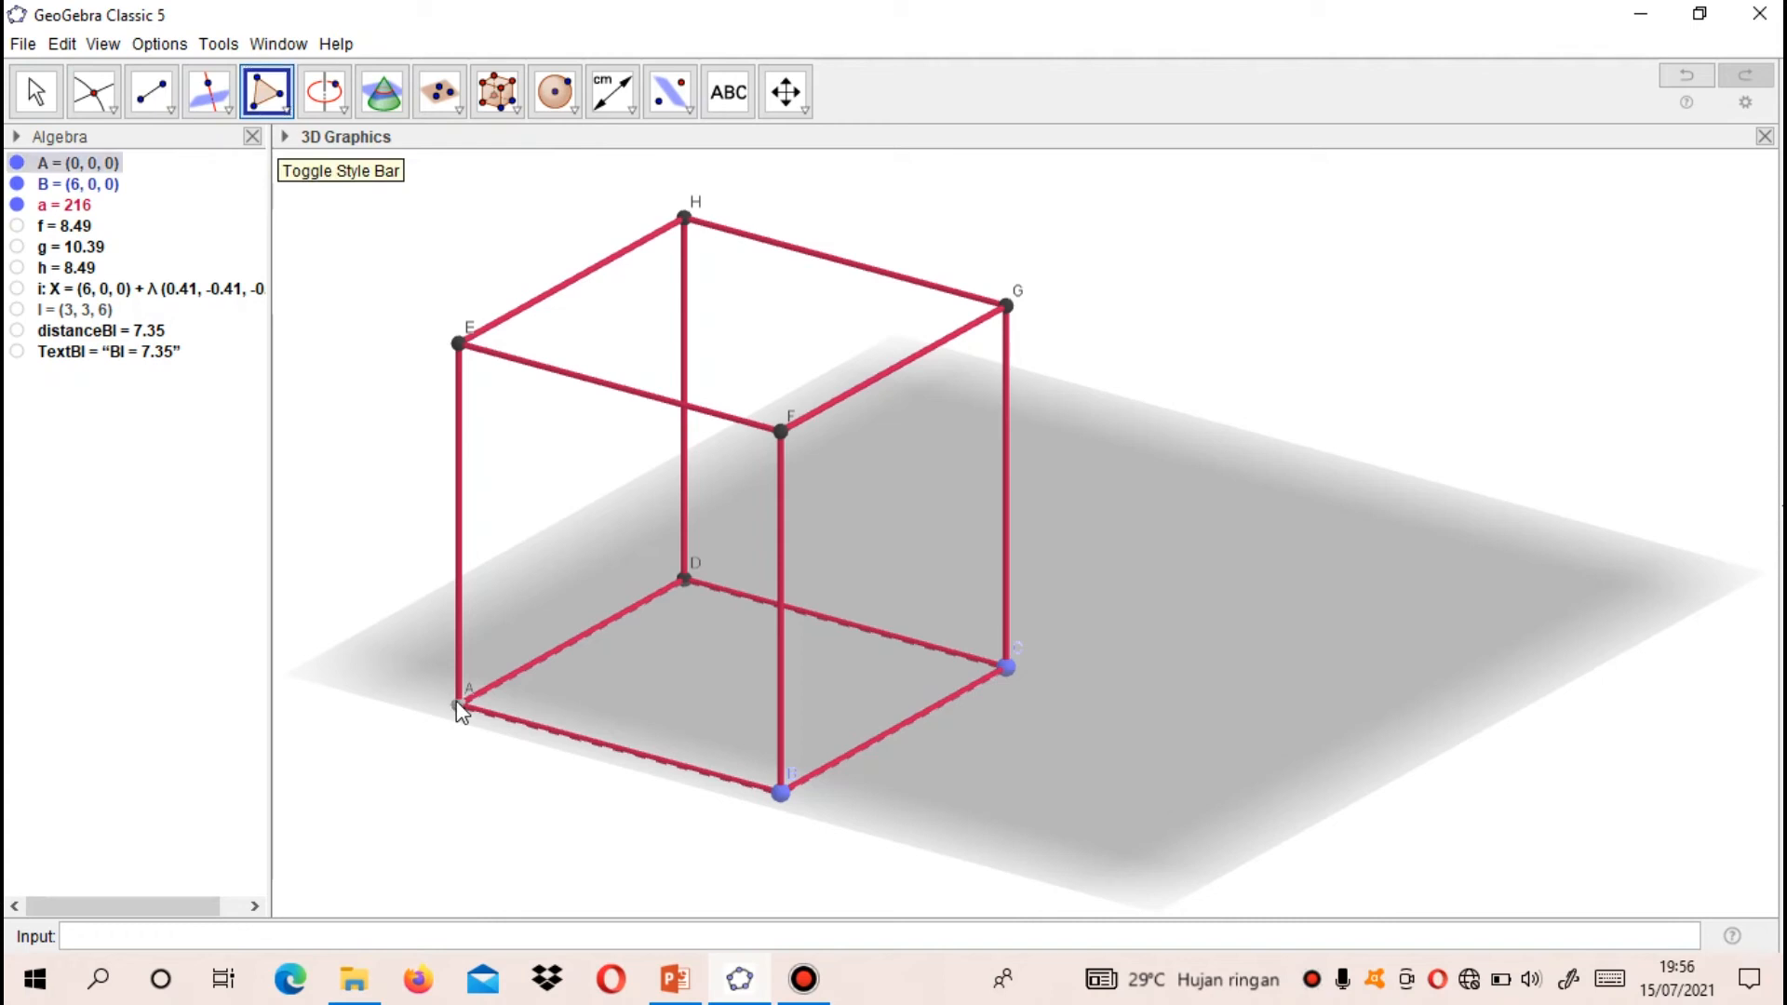
{"action": "left_click", "coordinate": [1007, 667]}
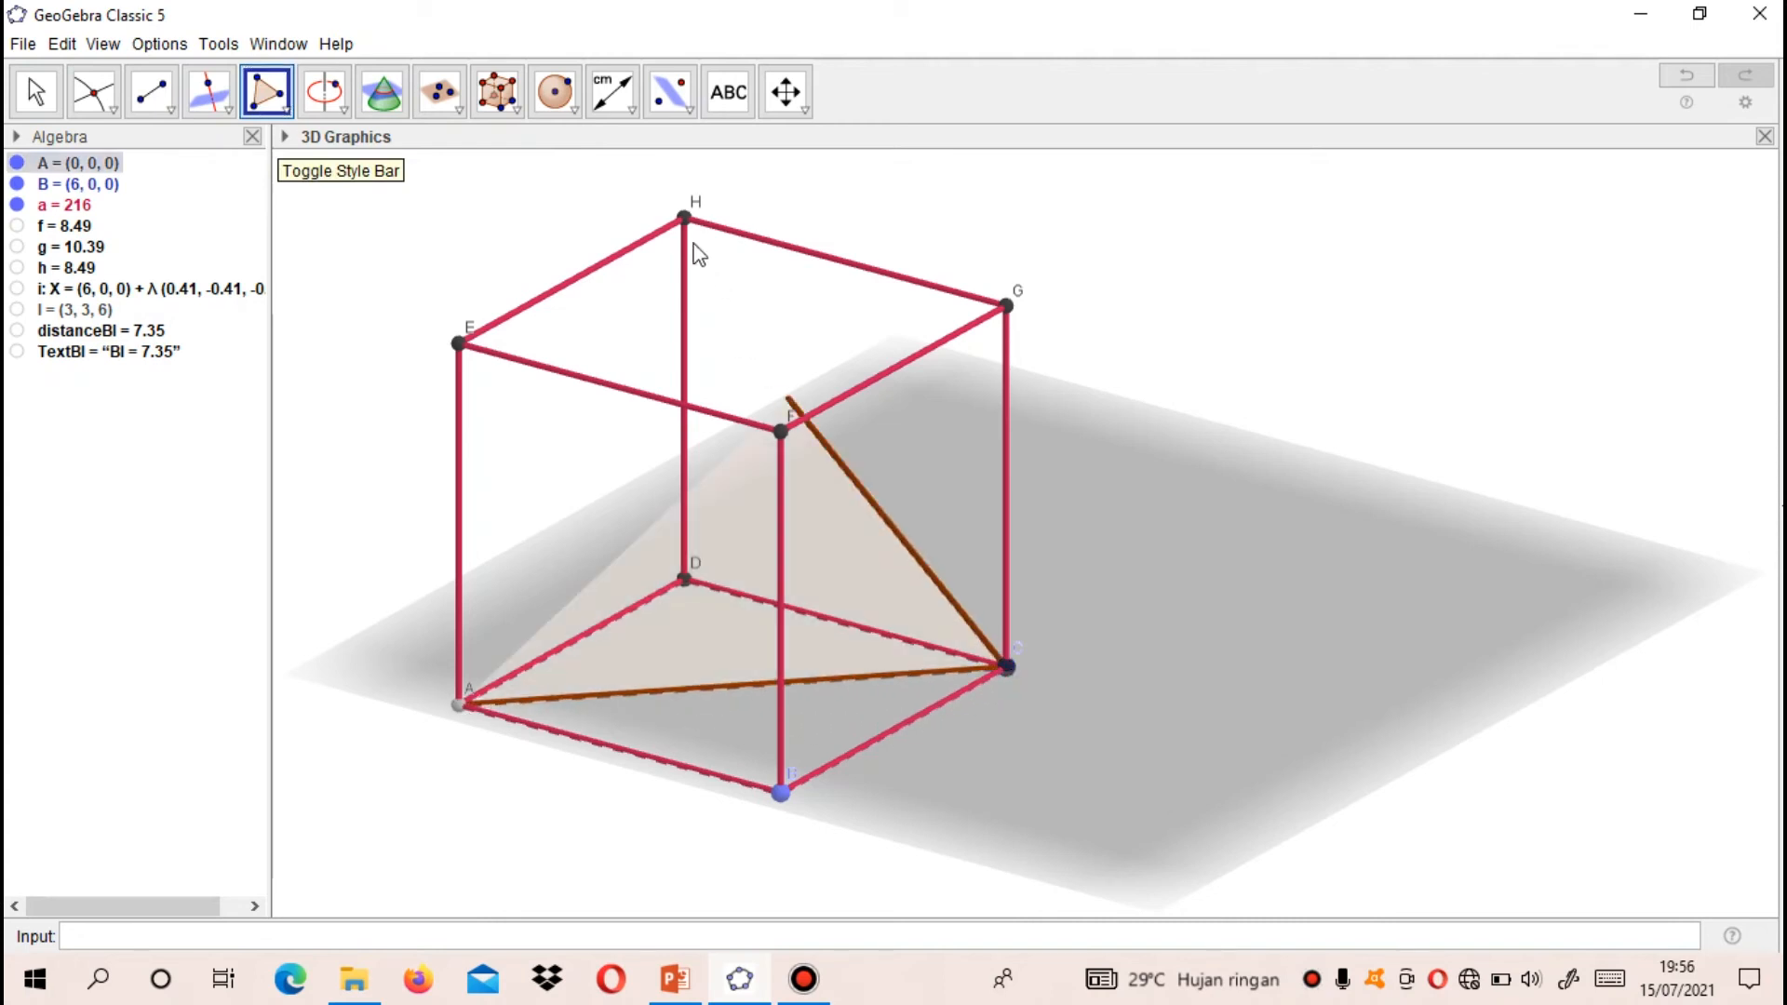
{"action": "left_click", "coordinate": [686, 220]}
{"action": "left_click", "coordinate": [458, 707]}
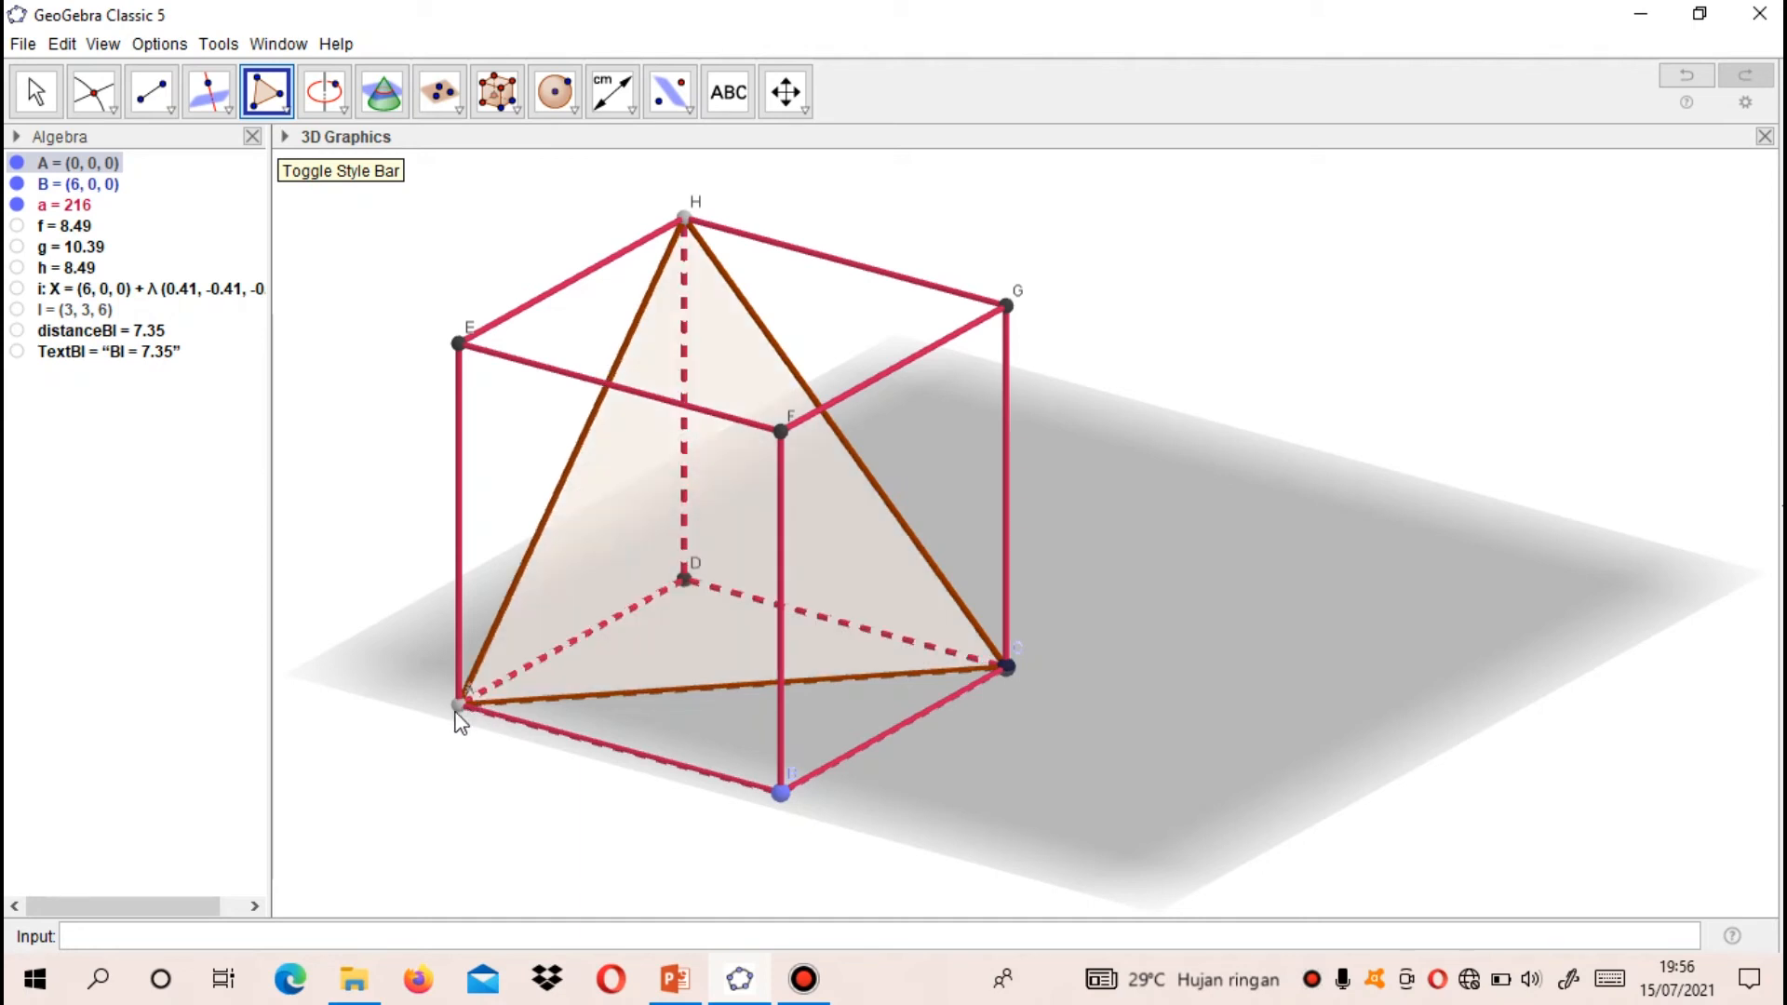
{"action": "left_click", "coordinate": [464, 705]}
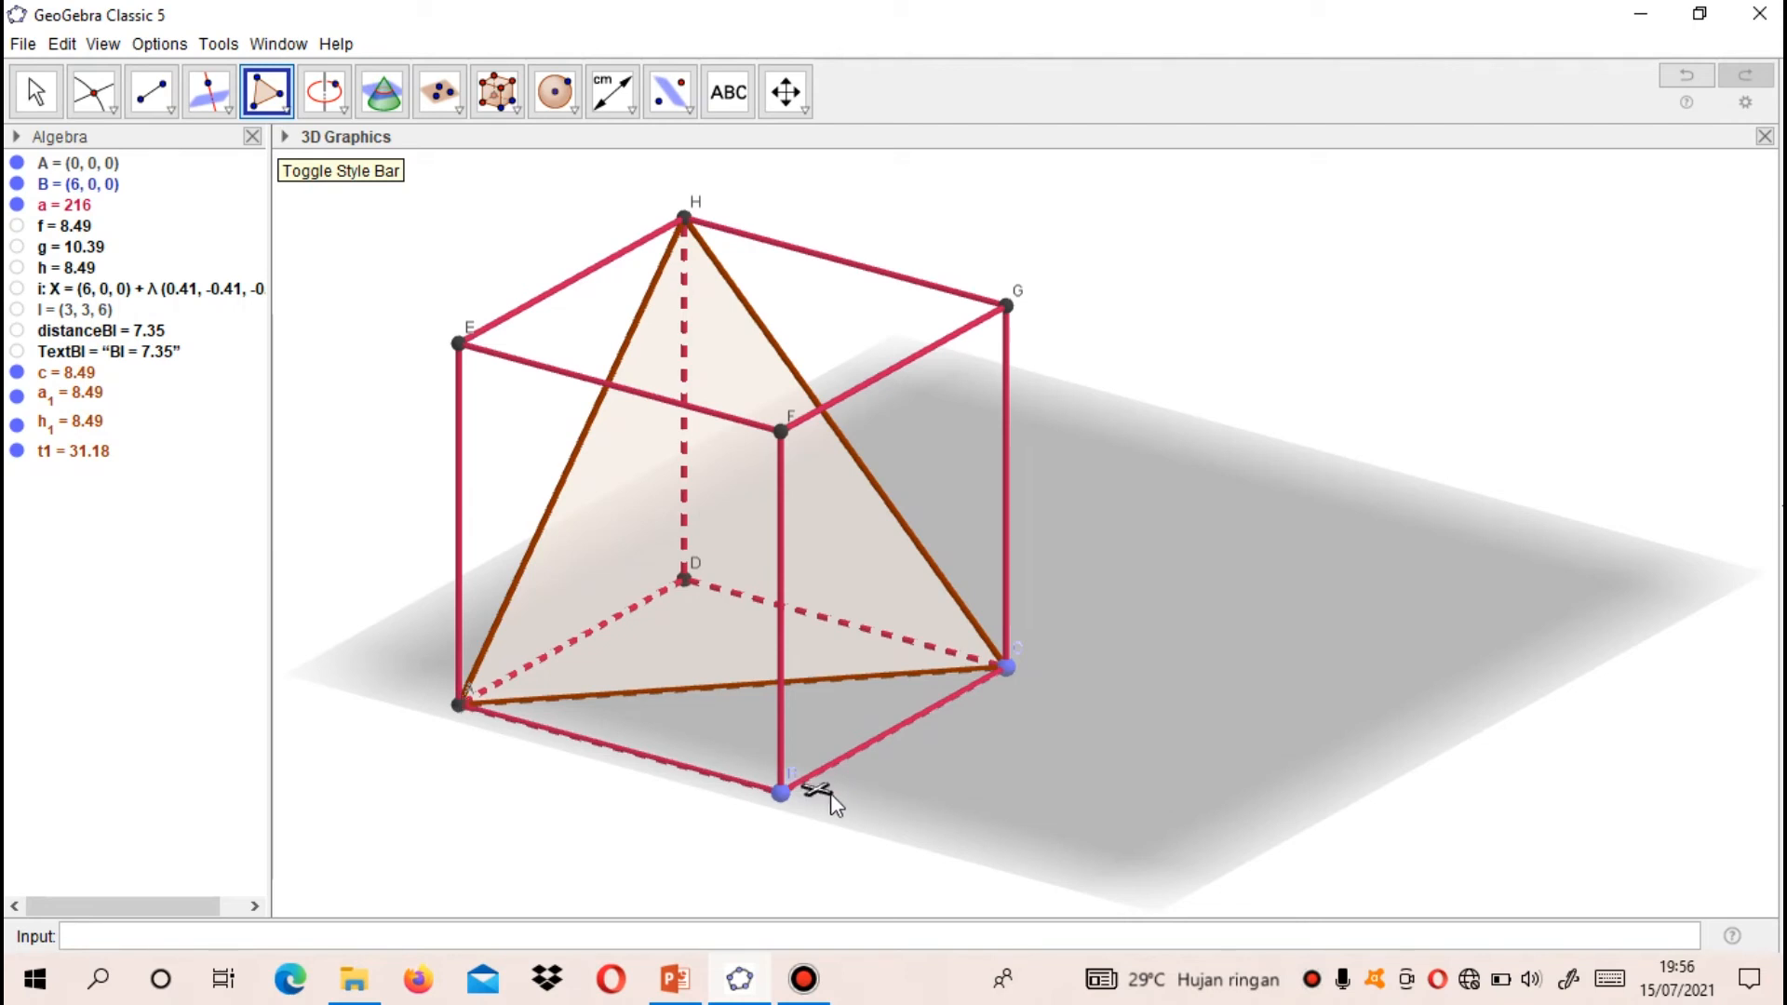
Construct a line through vertex F perpendicular to the plane of triangle ACH.
{"action": "left_click", "coordinate": [209, 100]}
{"action": "left_click", "coordinate": [36, 97]}
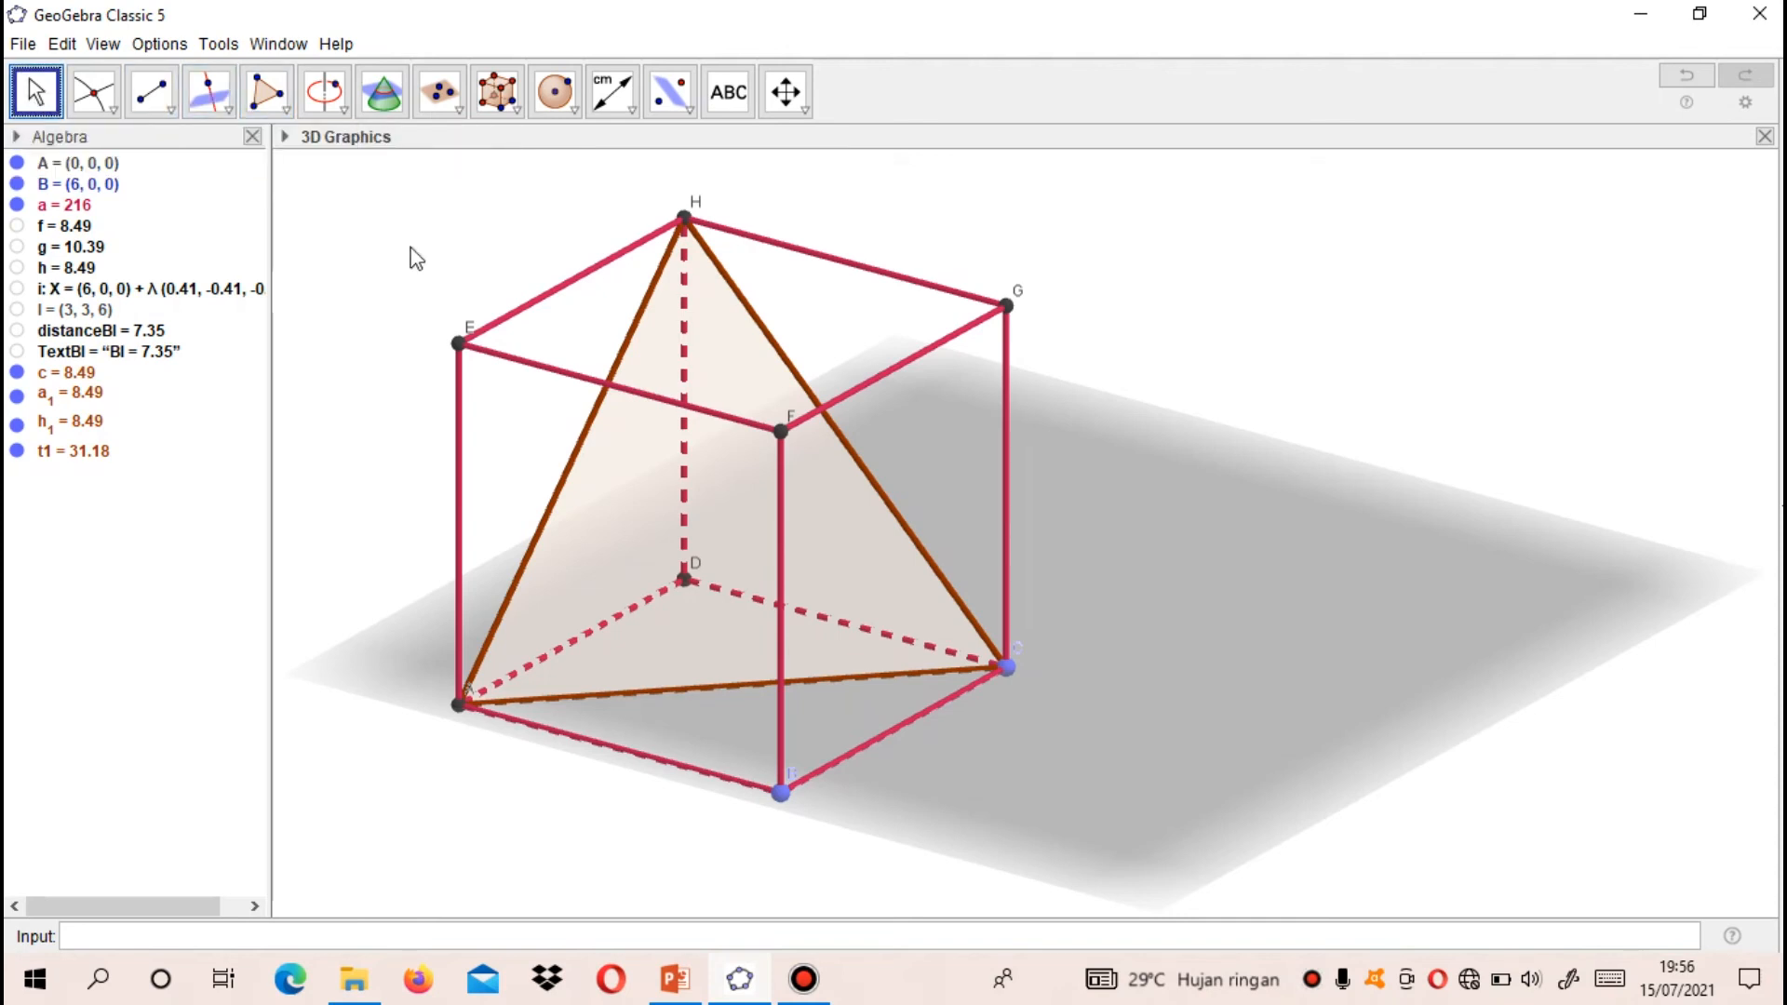
{"action": "left_click_drag", "start_coordinate": [668, 376], "coordinate": [745, 368]}
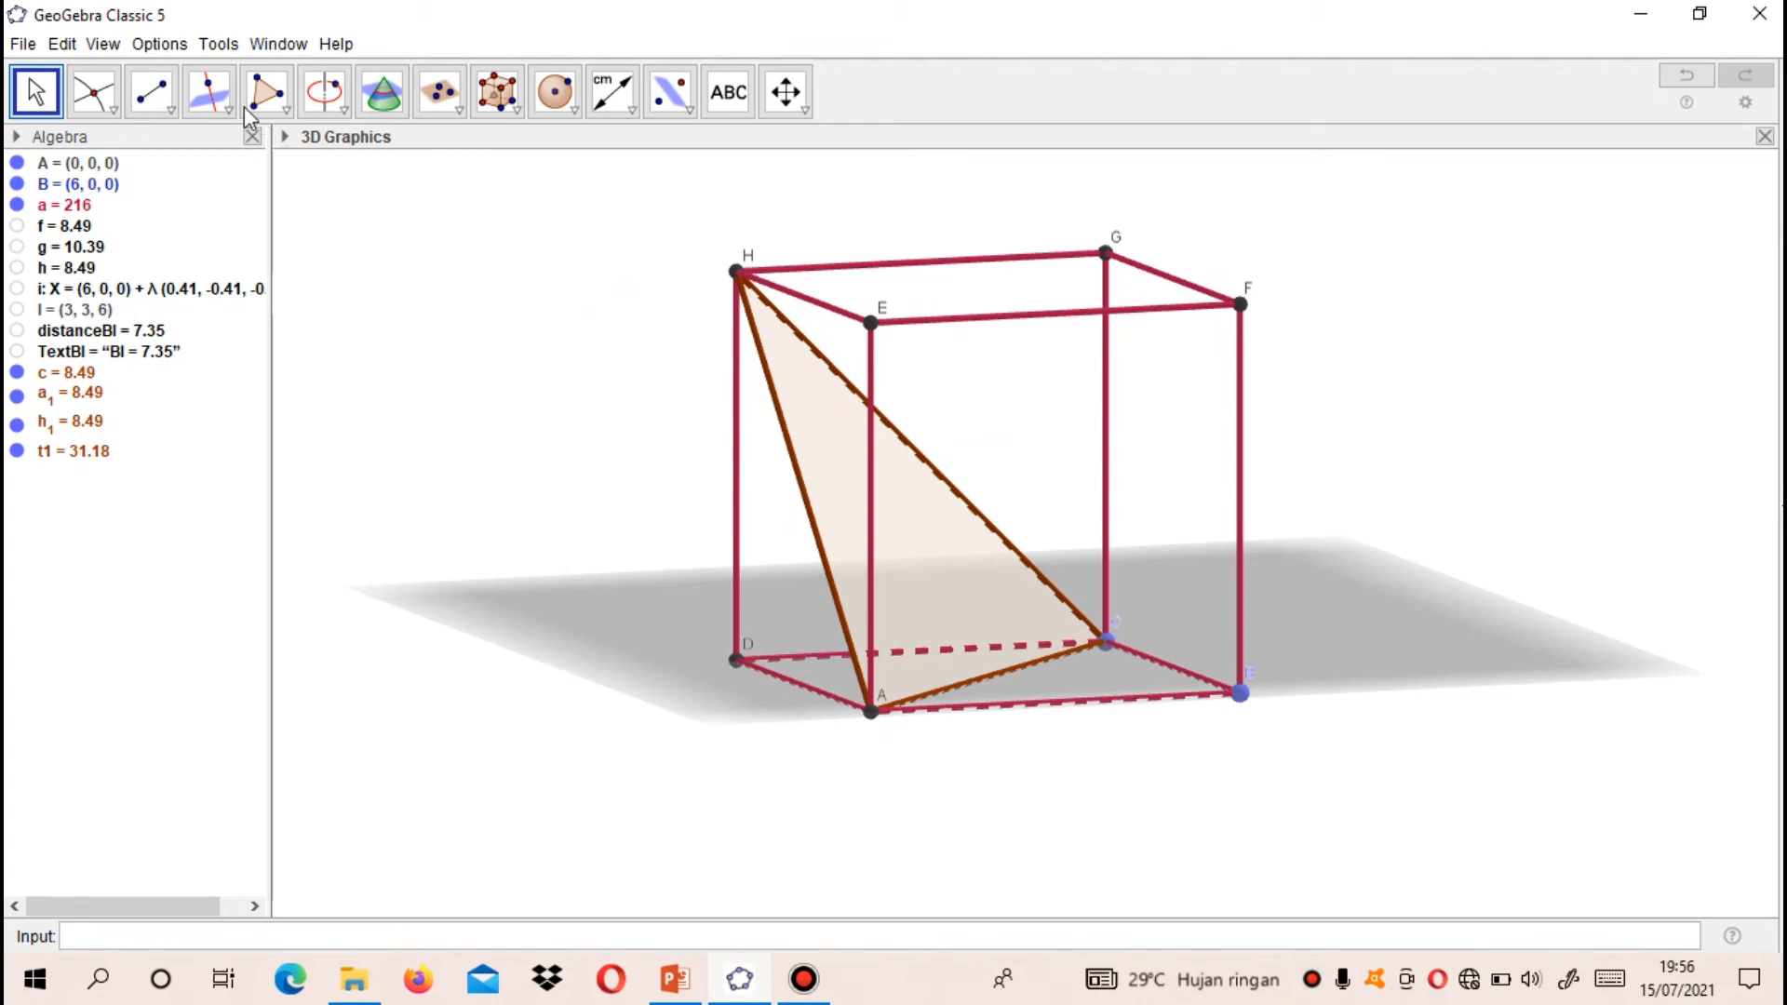
{"action": "left_click", "coordinate": [220, 98]}
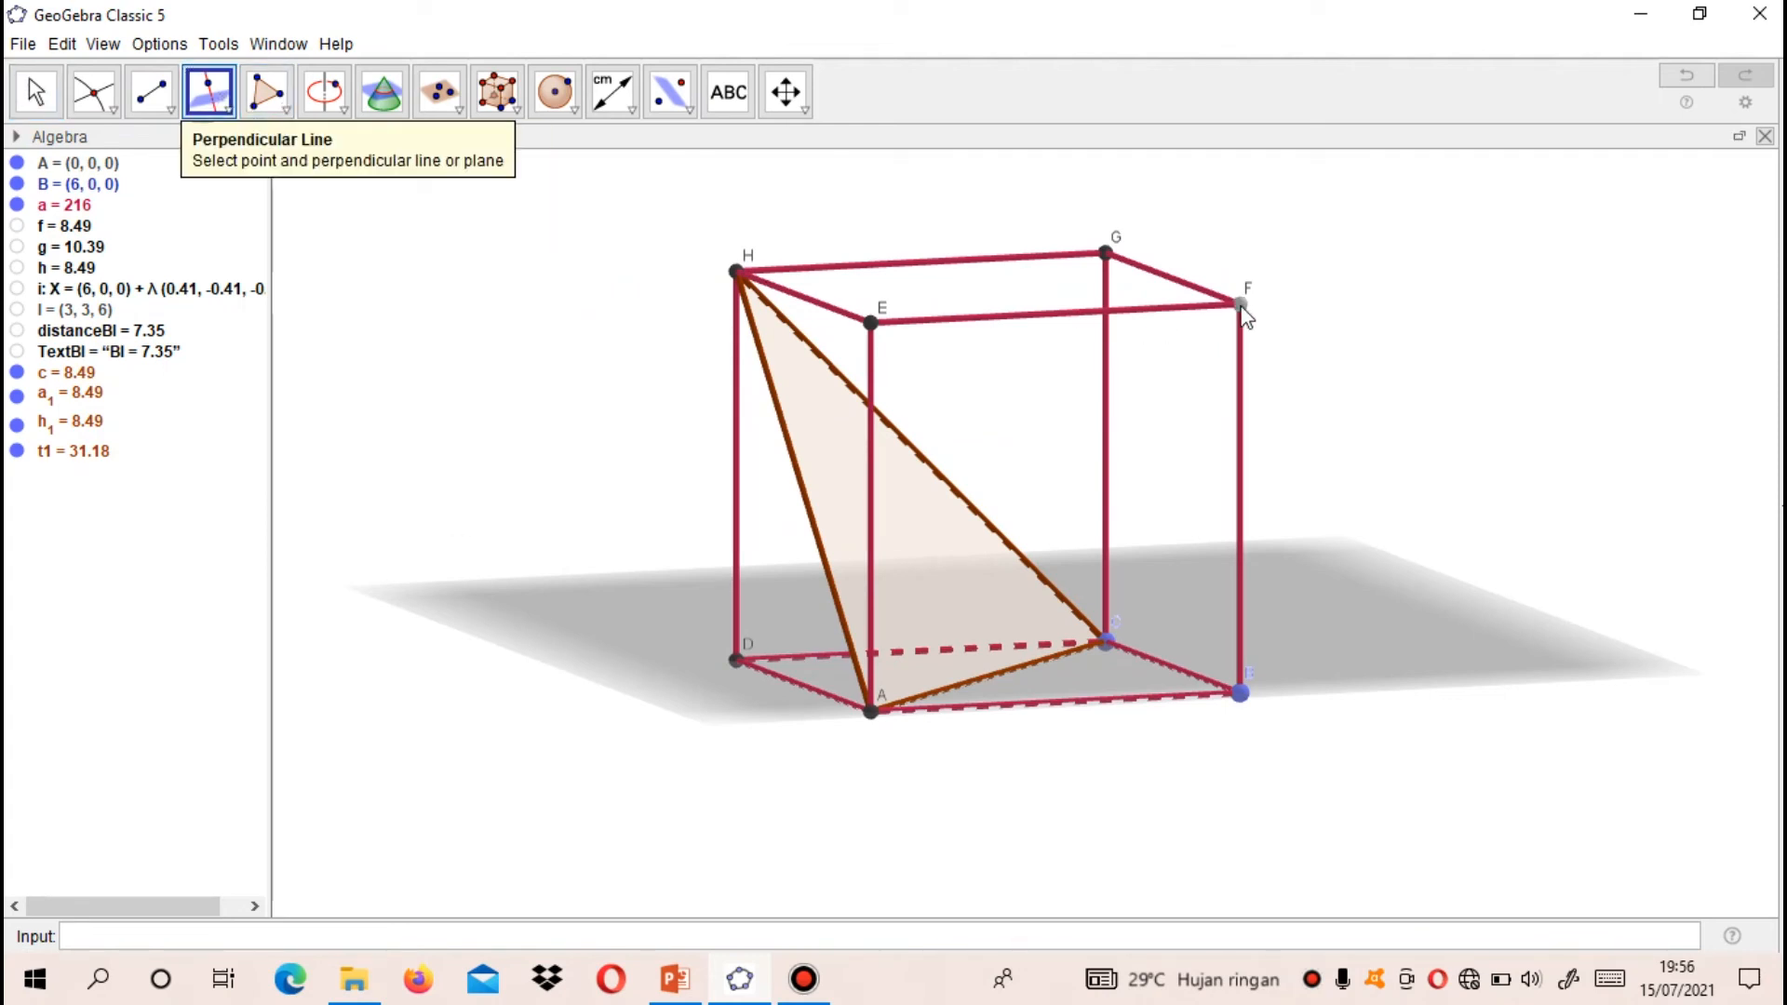
{"action": "left_click", "coordinate": [904, 520]}
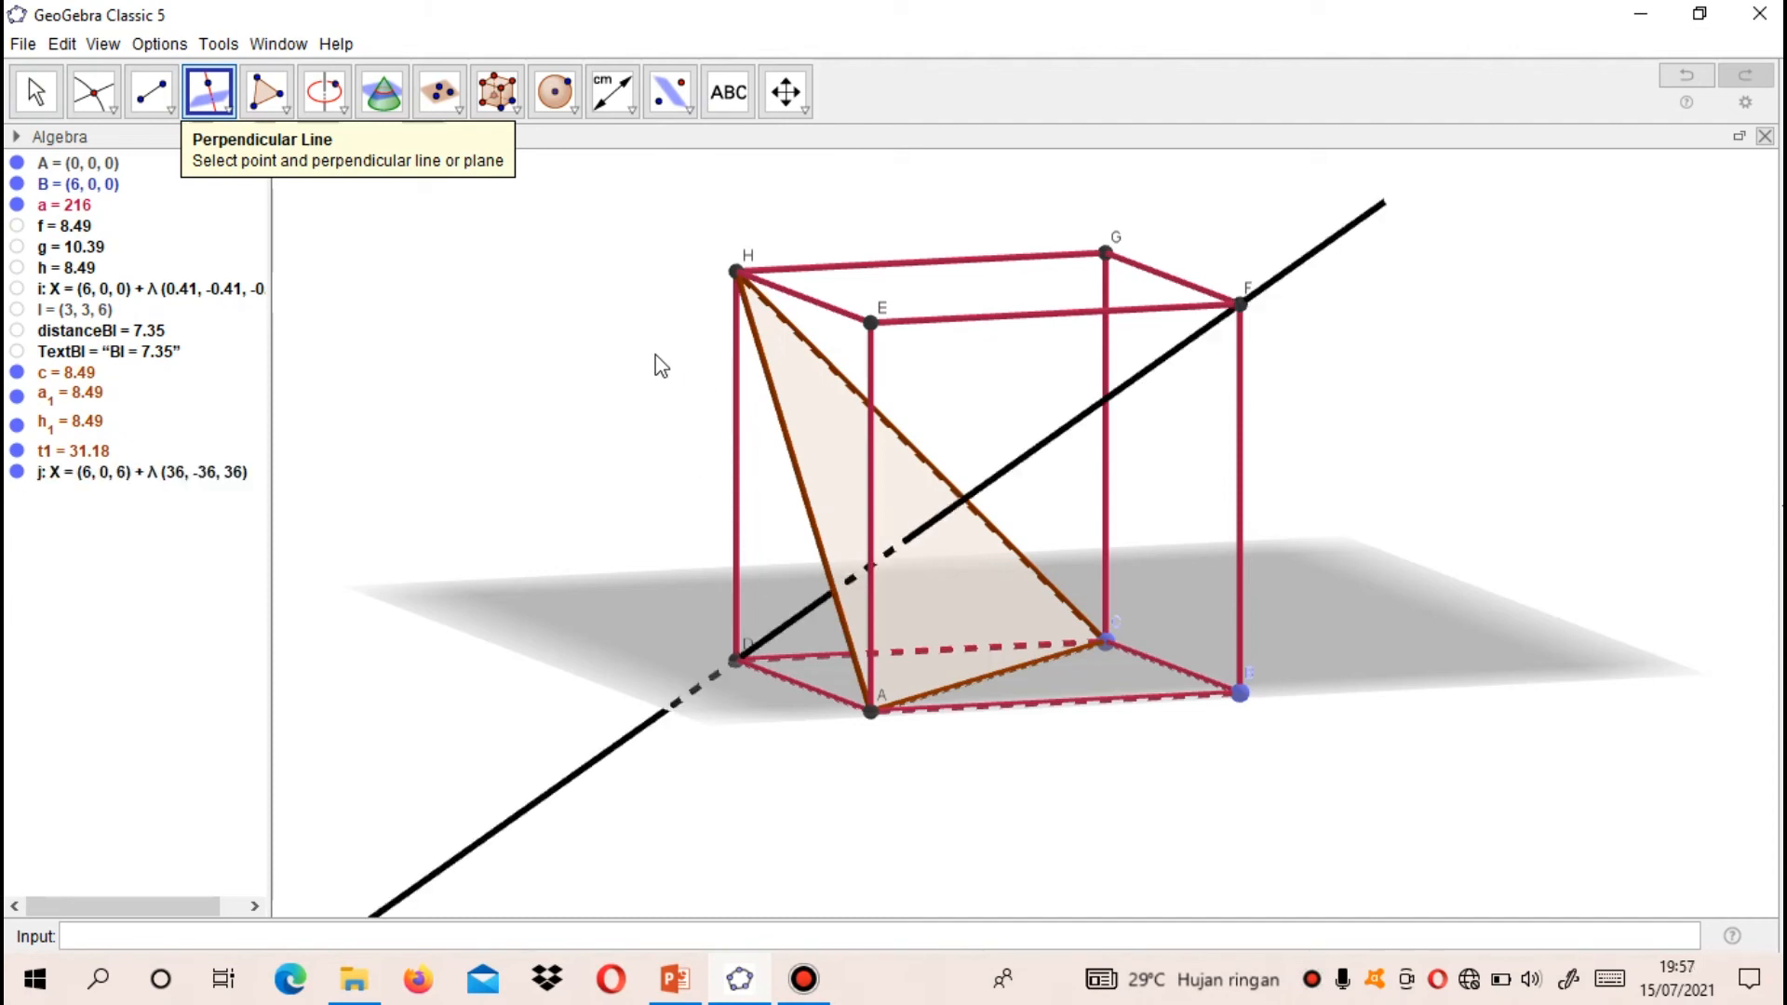
Mark the intersection point of triangle ACH and the perpendicular line through vertex F.
{"action": "left_click", "coordinate": [36, 91]}
{"action": "left_click_drag", "start_coordinate": [940, 457], "coordinate": [970, 451]}
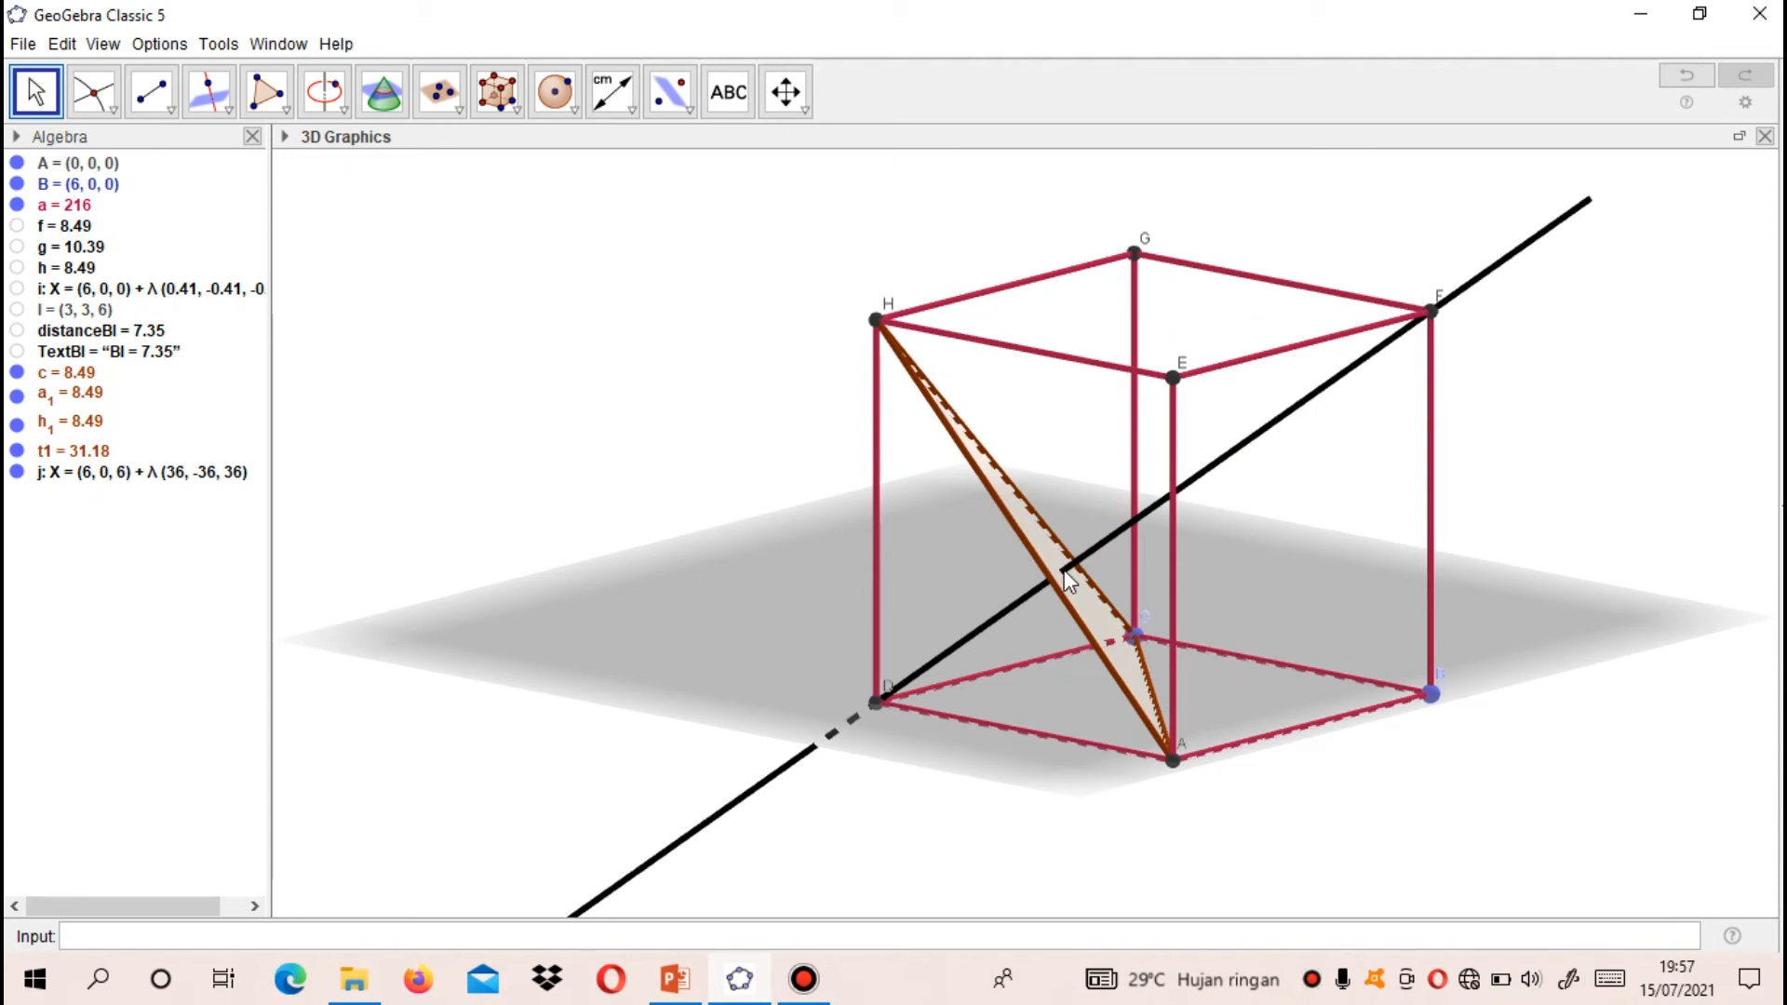
{"action": "left_click", "coordinate": [103, 97]}
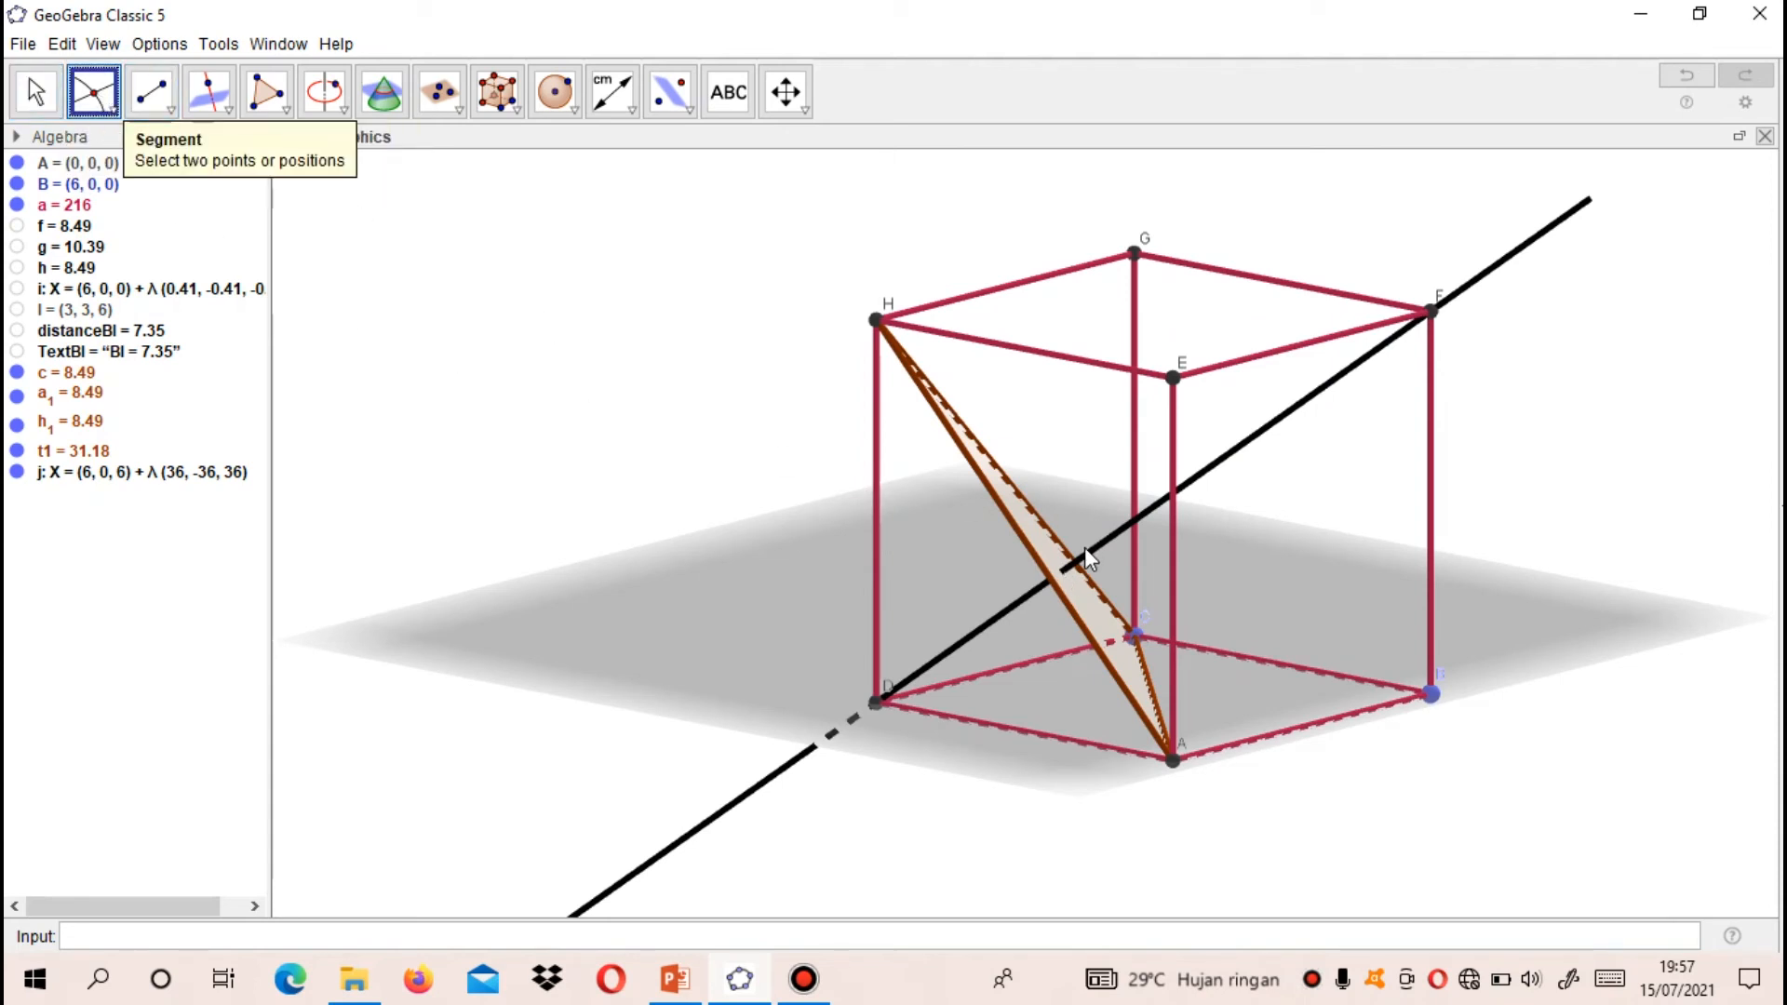
{"action": "left_click", "coordinate": [1063, 573]}
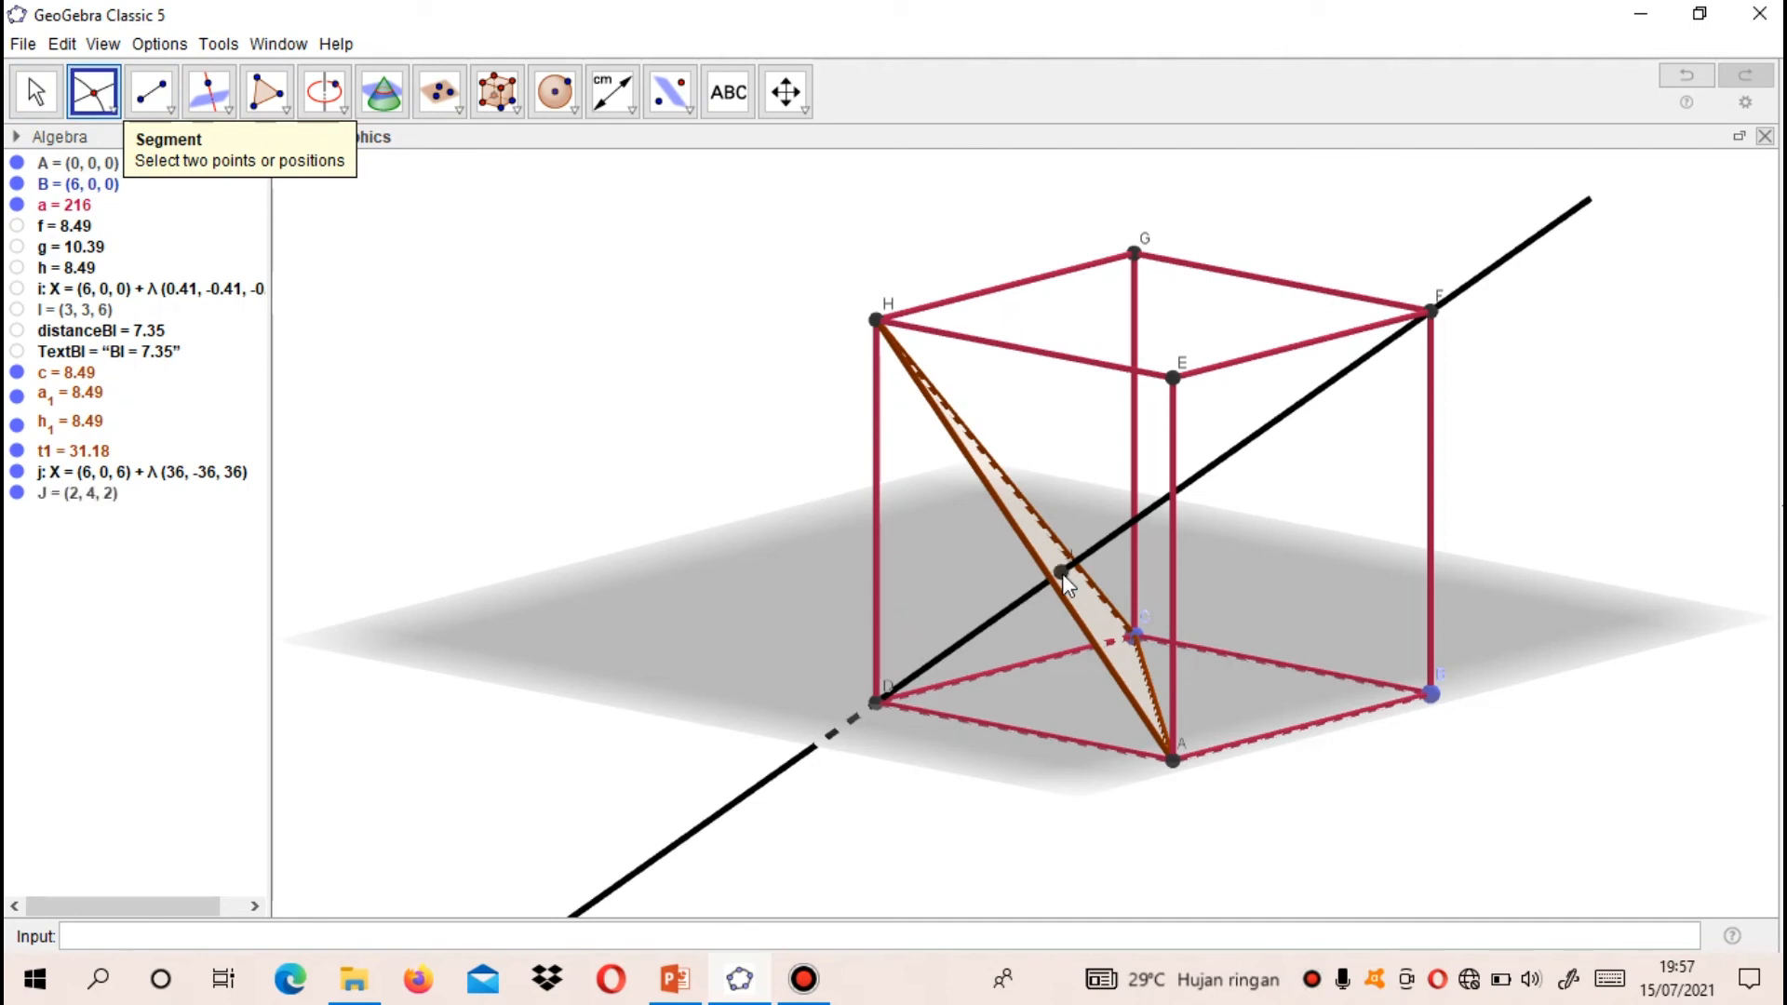
Measure the distance from vertex F to the line's intersection point on the plane of triangle ACH.
{"action": "left_click", "coordinate": [35, 108]}
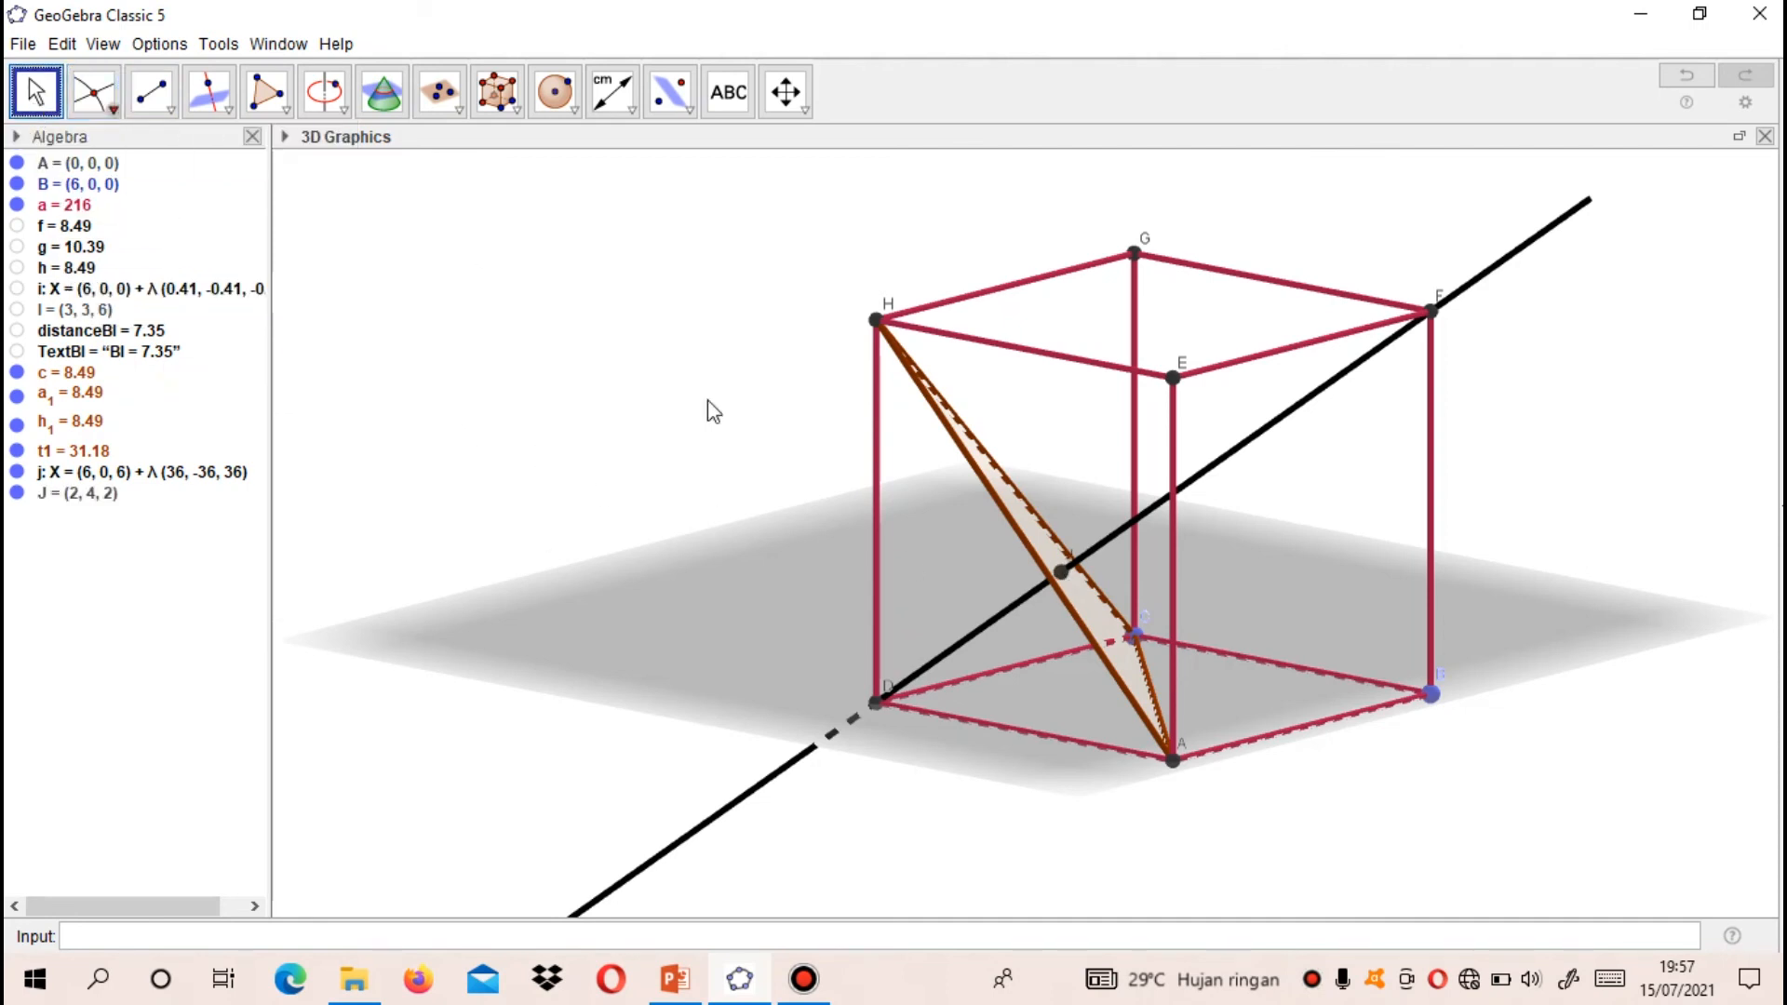
{"action": "left_click_drag", "start_coordinate": [973, 560], "coordinate": [949, 562]}
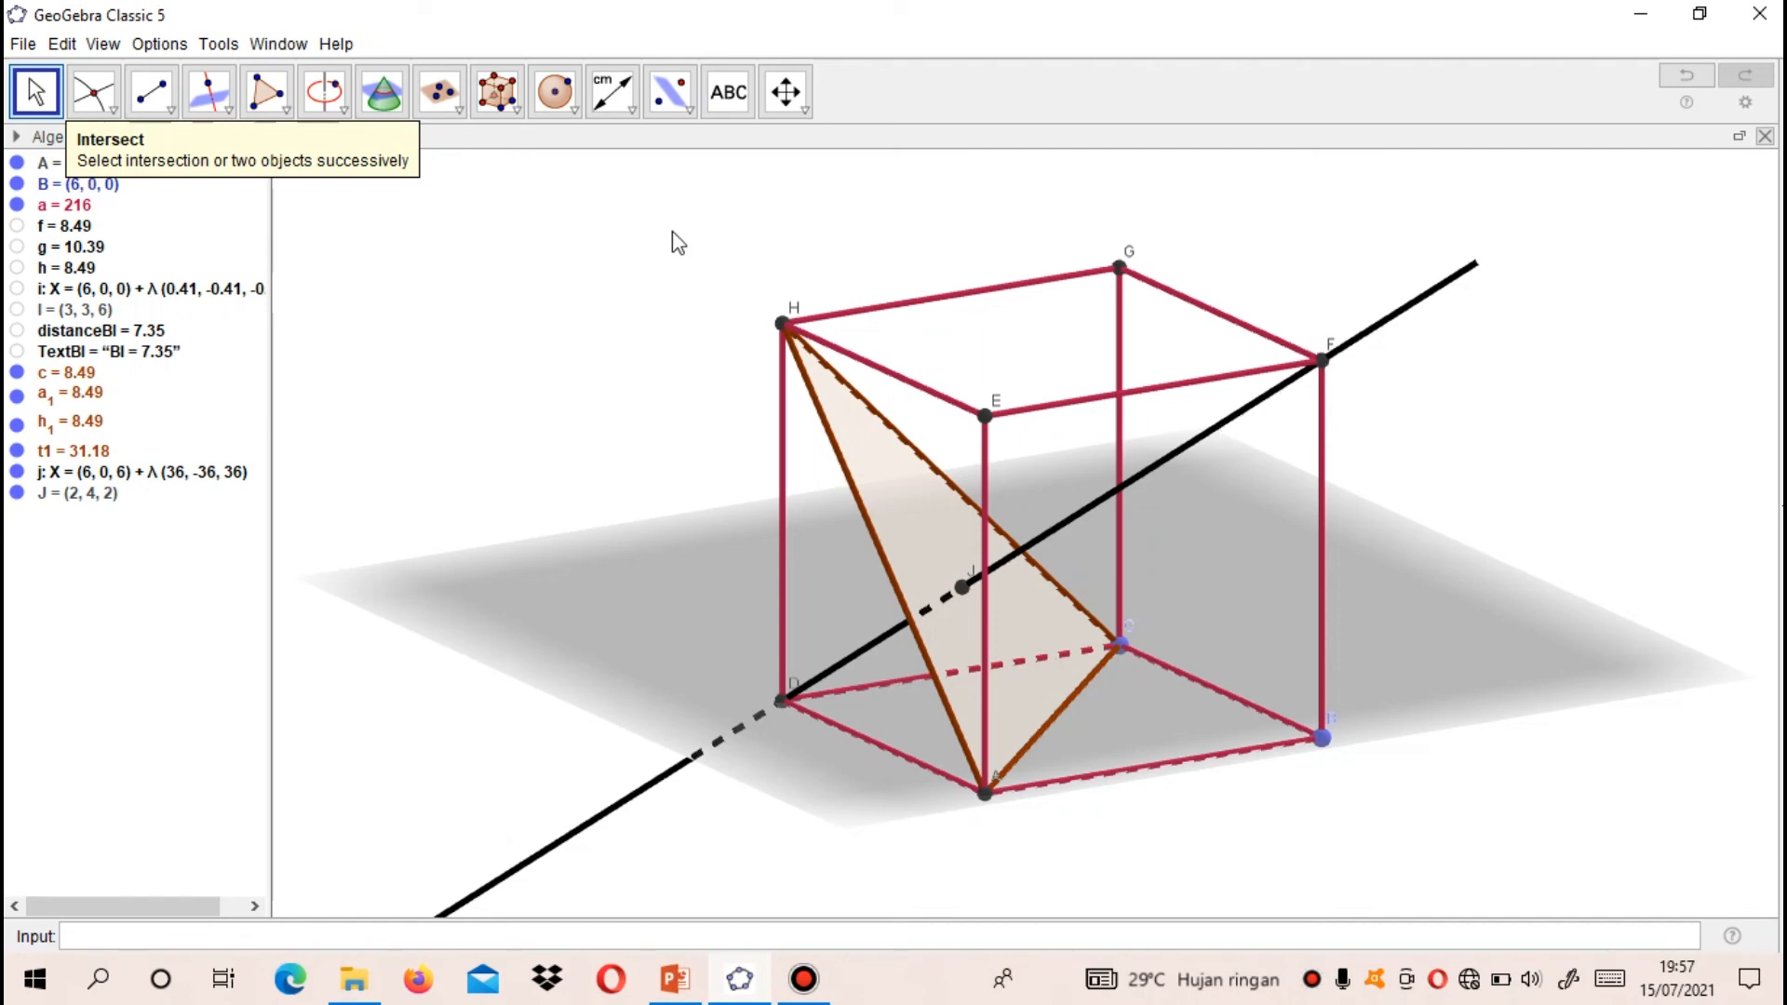
{"action": "left_click", "coordinate": [614, 97]}
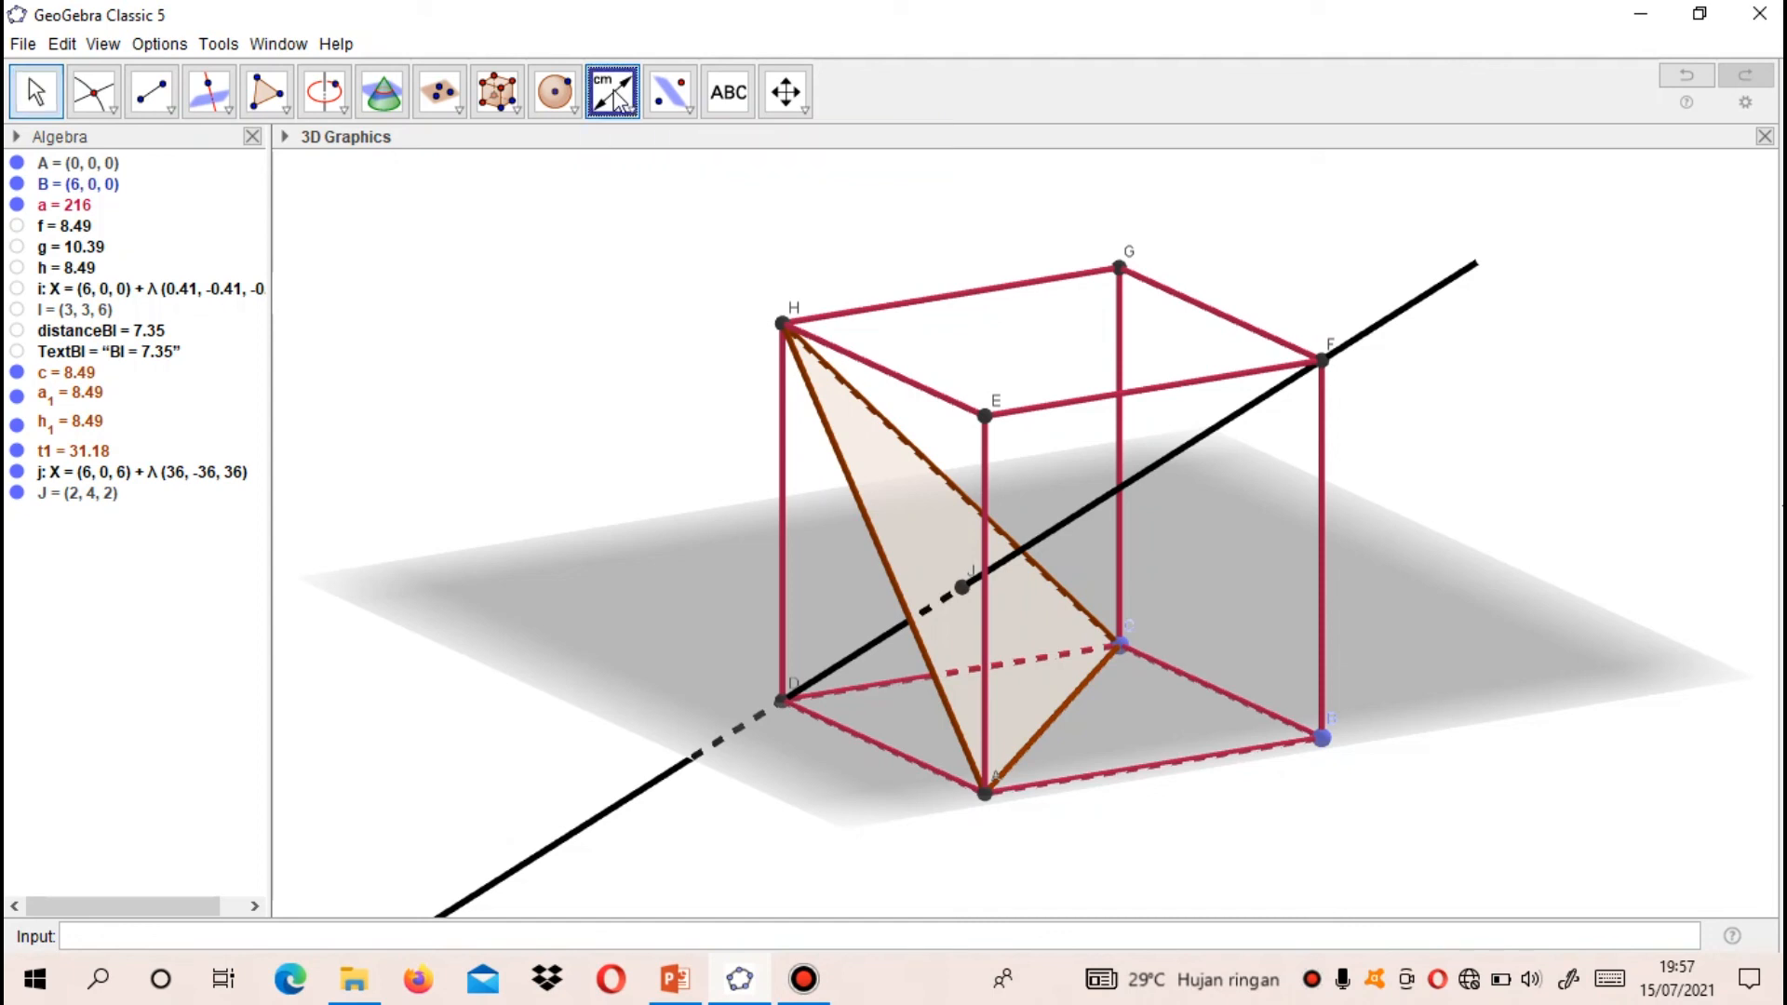
{"action": "left_click", "coordinate": [1323, 362]}
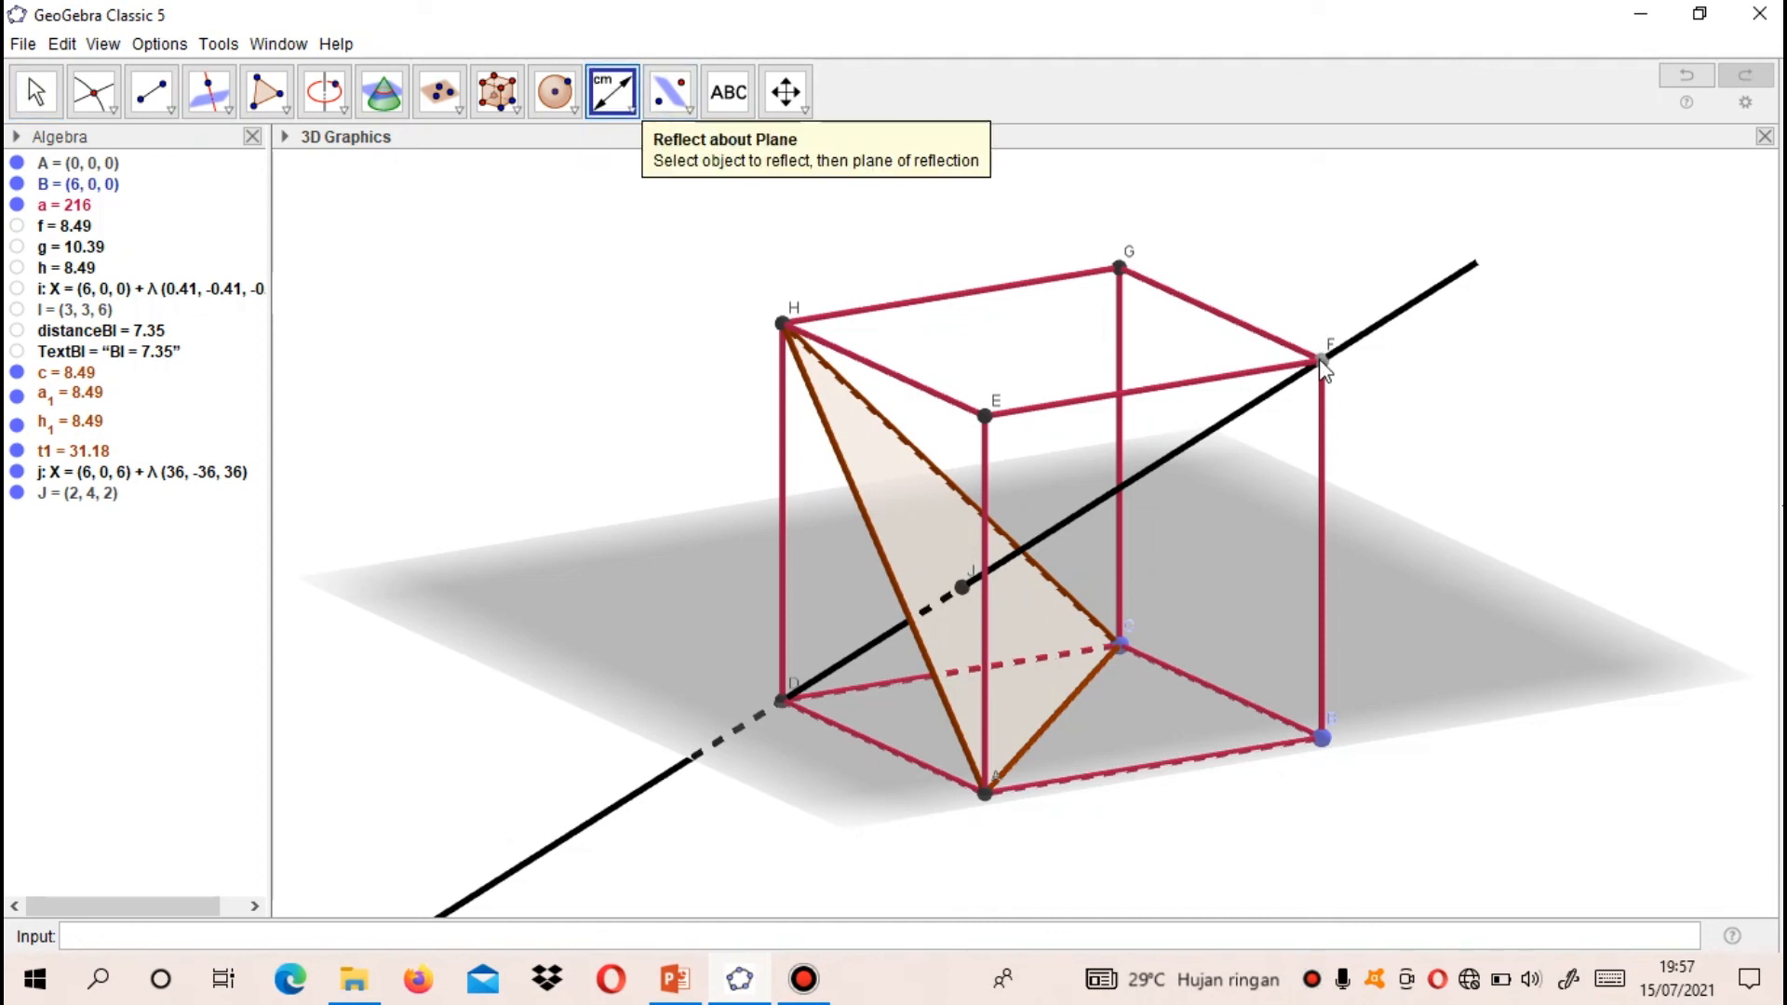
{"action": "left_click", "coordinate": [964, 587]}
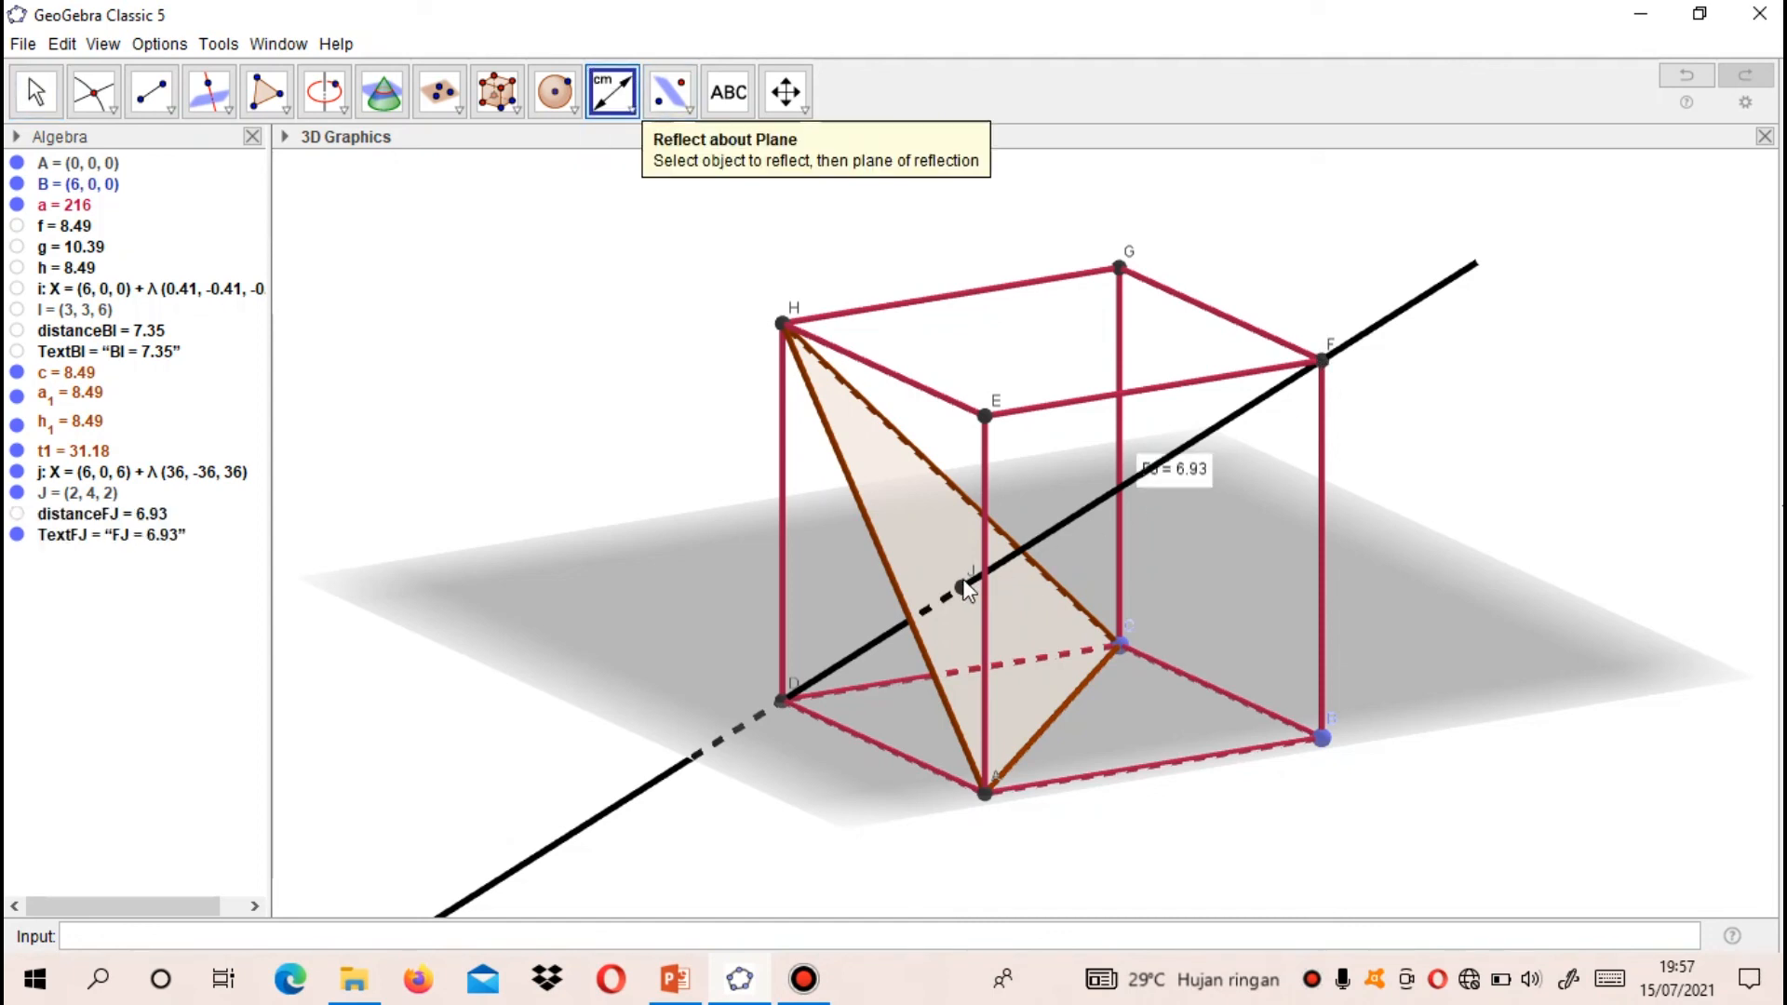
{"action": "key", "text": "Escape"}
{"action": "mouse_move", "coordinate": [1042, 359]}
{"action": "left_mouse_down"}
{"action": "mouse_move", "coordinate": [997, 359]}
{"action": "mouse_move", "coordinate": [1032, 349]}
{"action": "mouse_move", "coordinate": [1021, 365]}
{"action": "left_mouse_up"}
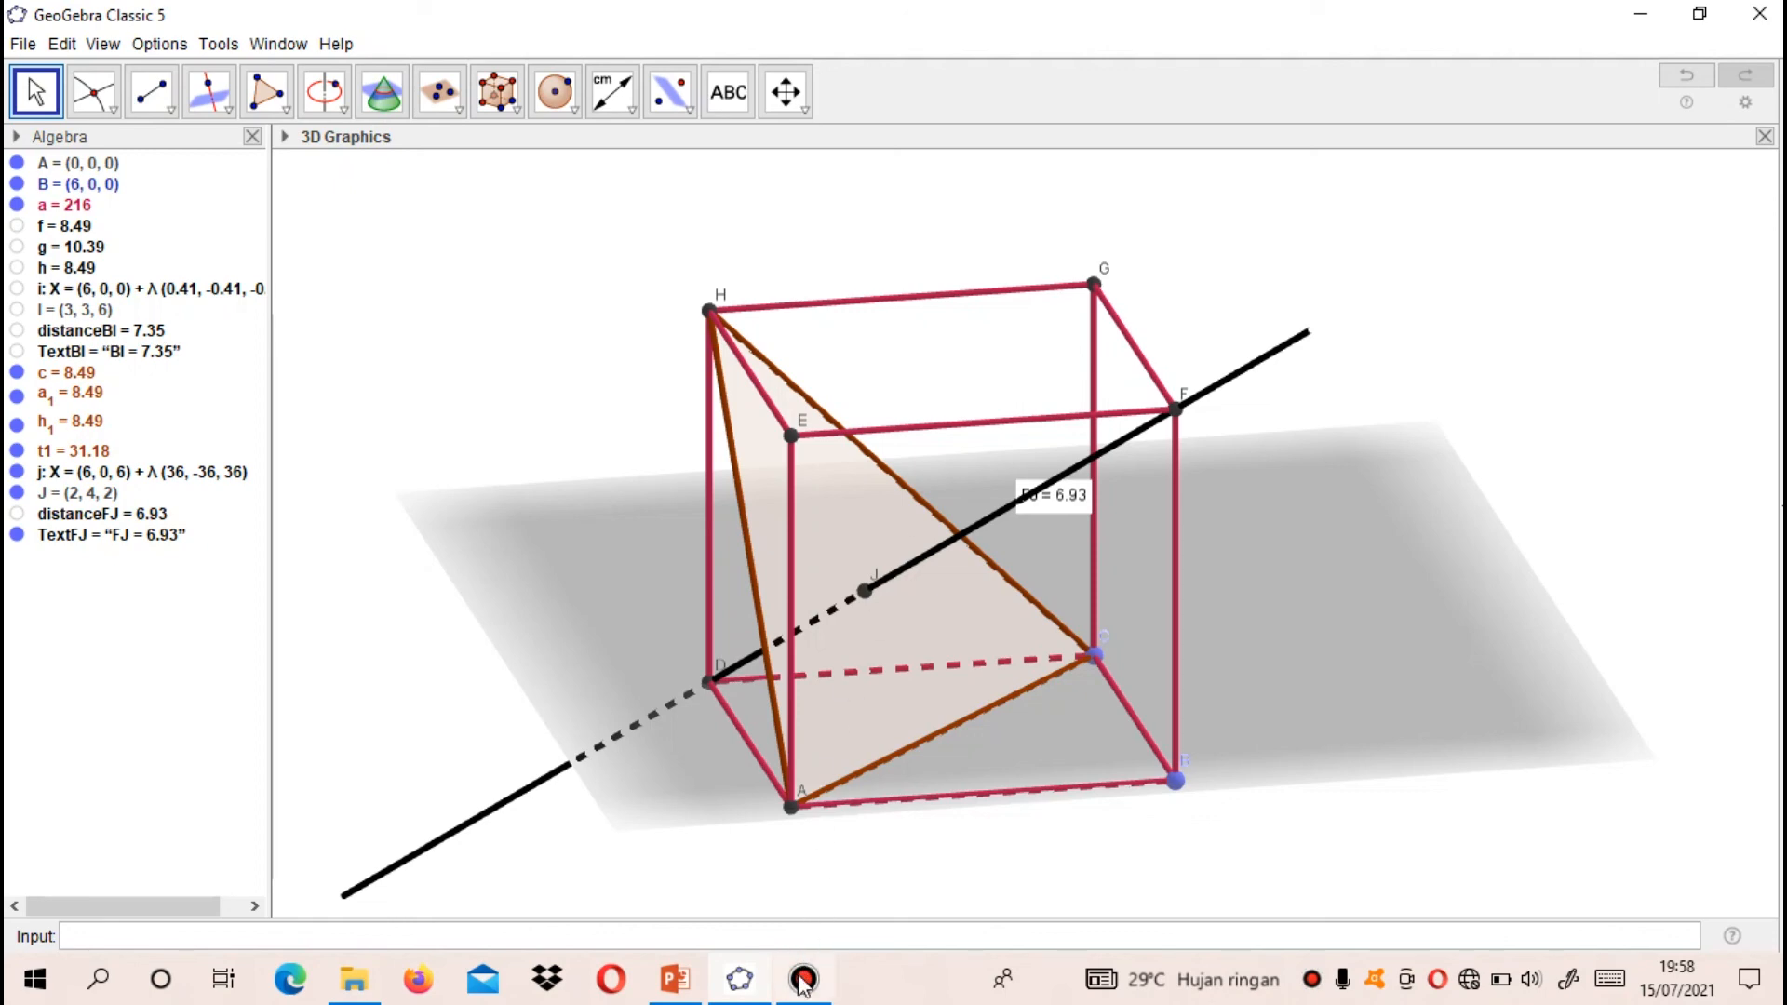
{"action": "mouse_move", "coordinate": [803, 991]}
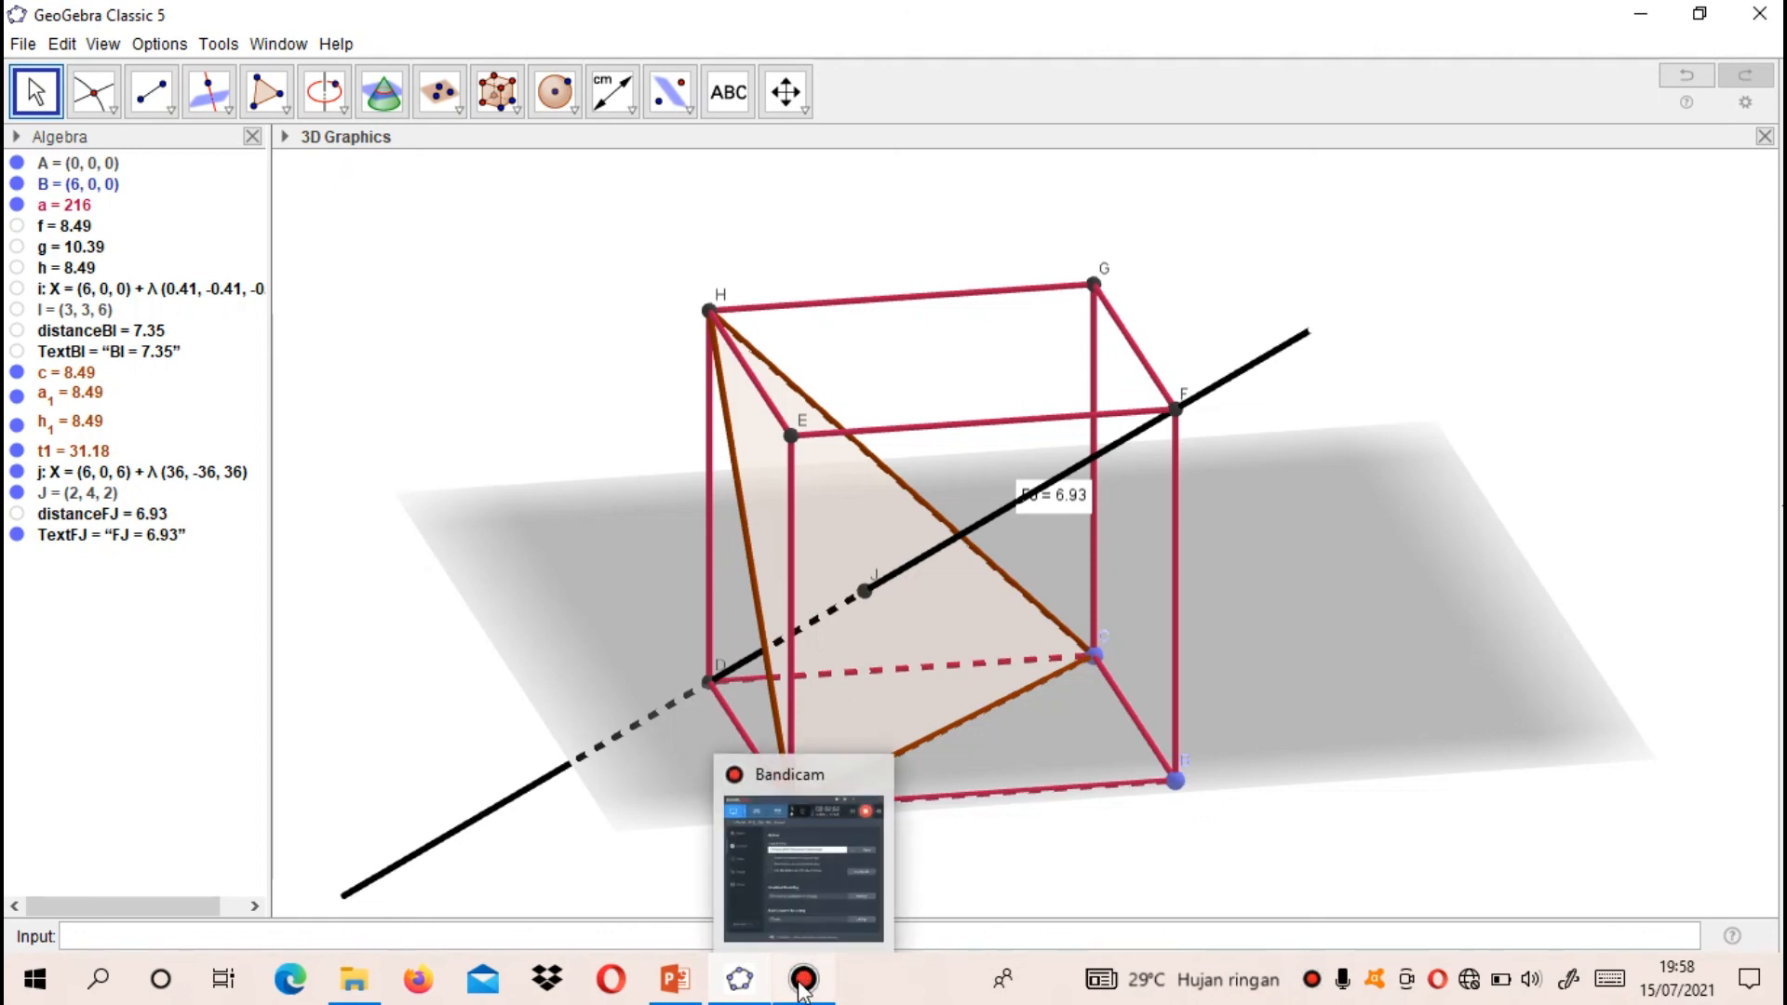